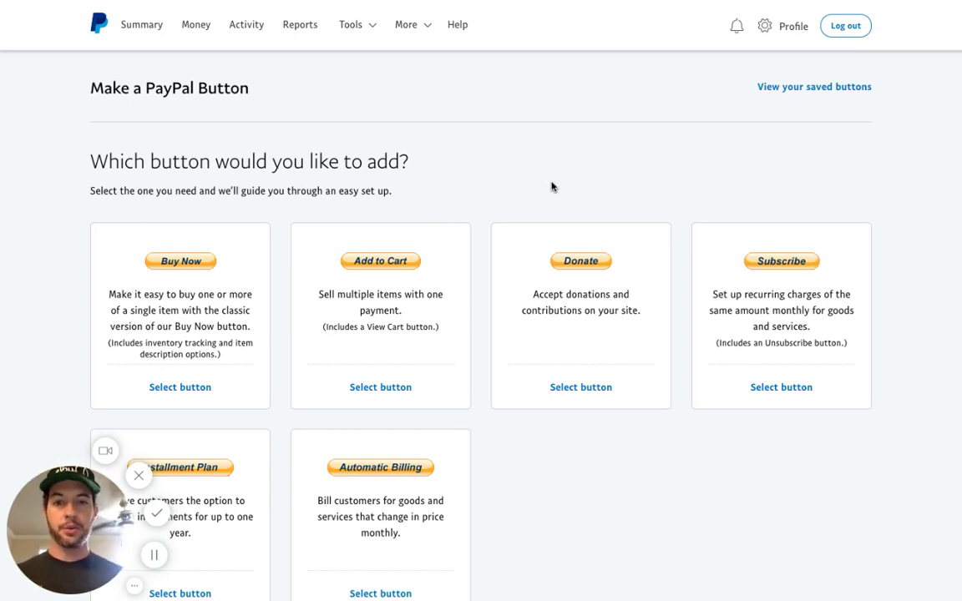
Look at the Test Posts (Demos) folder in ManyChat and return to PayPal's button selection page.
mouse_move(543, 5)
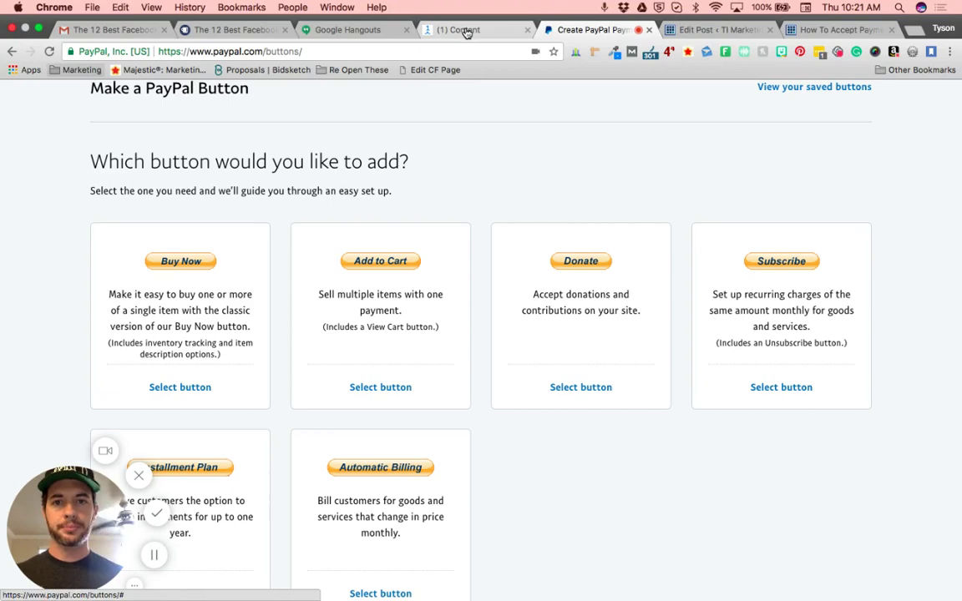
left_click(465, 30)
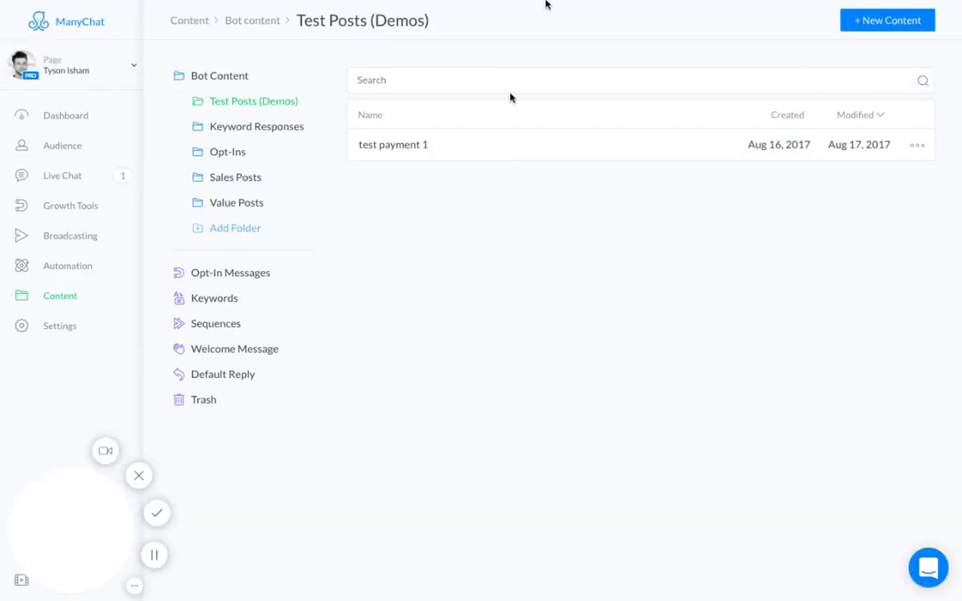
left_click(589, 31)
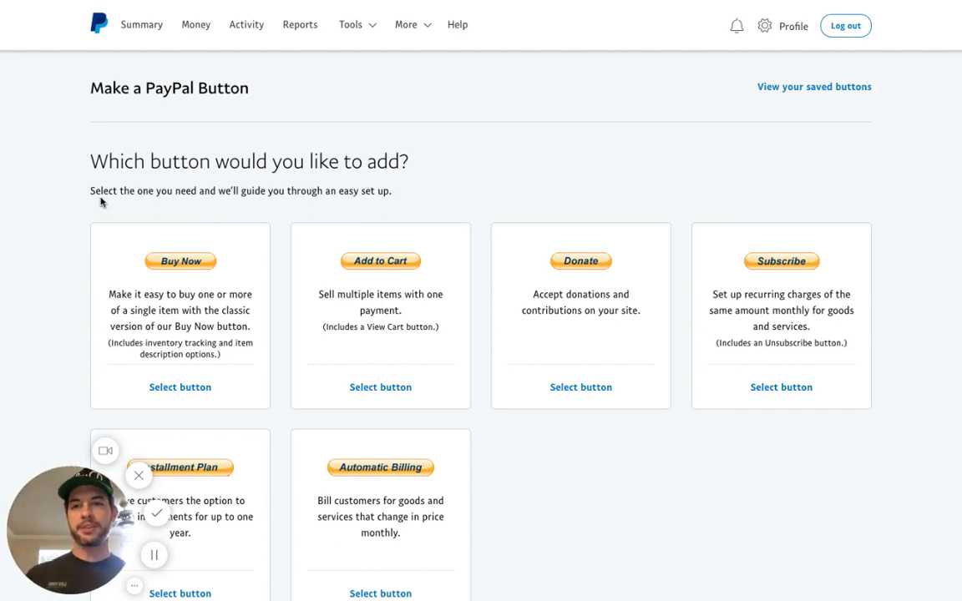
mouse_move(356, 32)
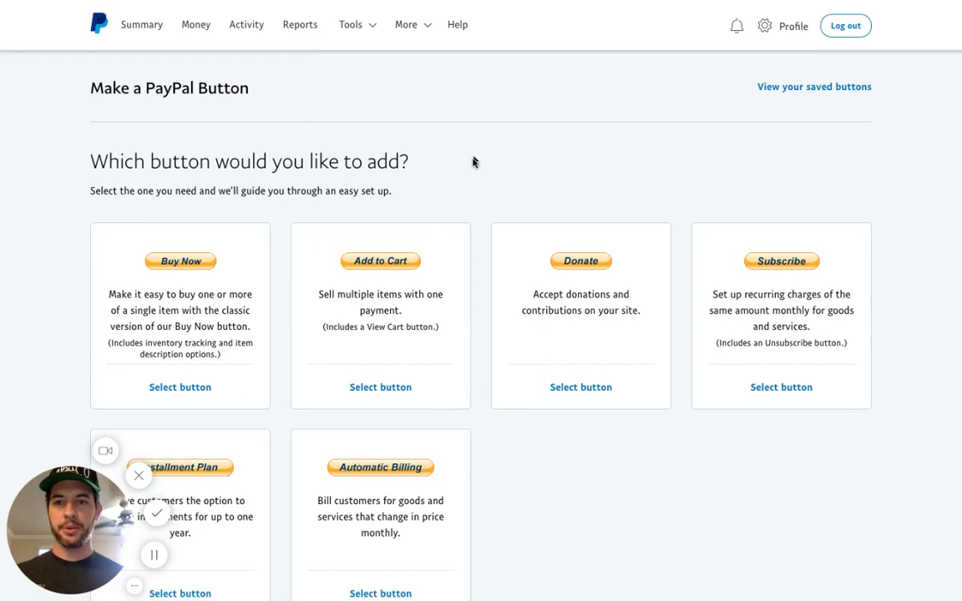
Start a Buy Now payment button with the item name "item 2" and the item ID "item-2".
left_click(174, 394)
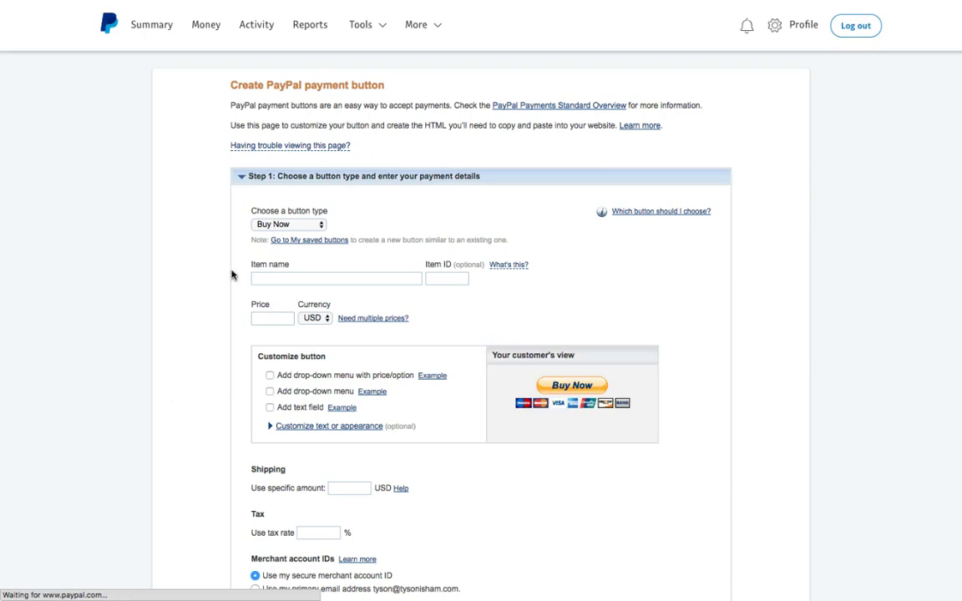
left_click(294, 281)
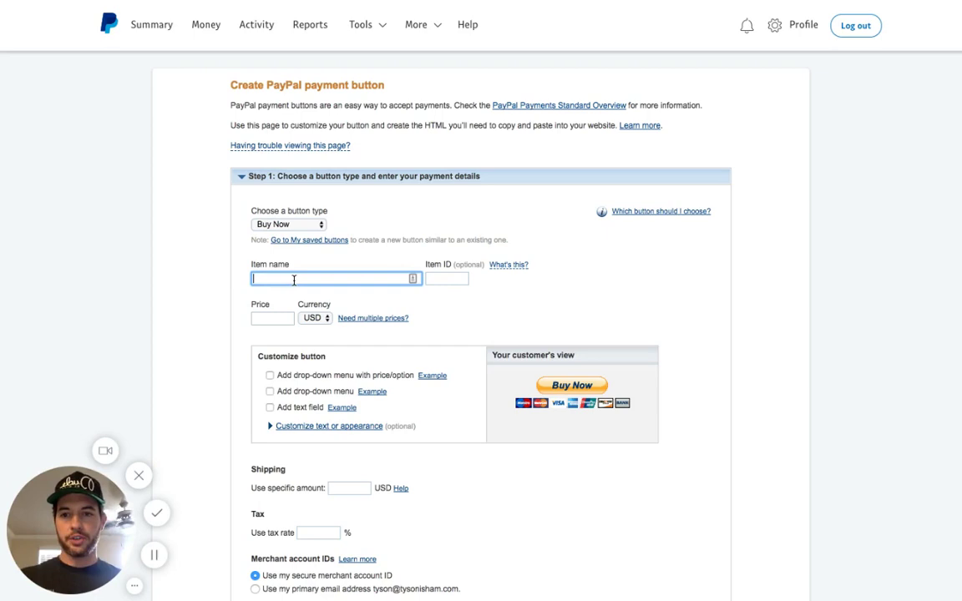
type("item ")
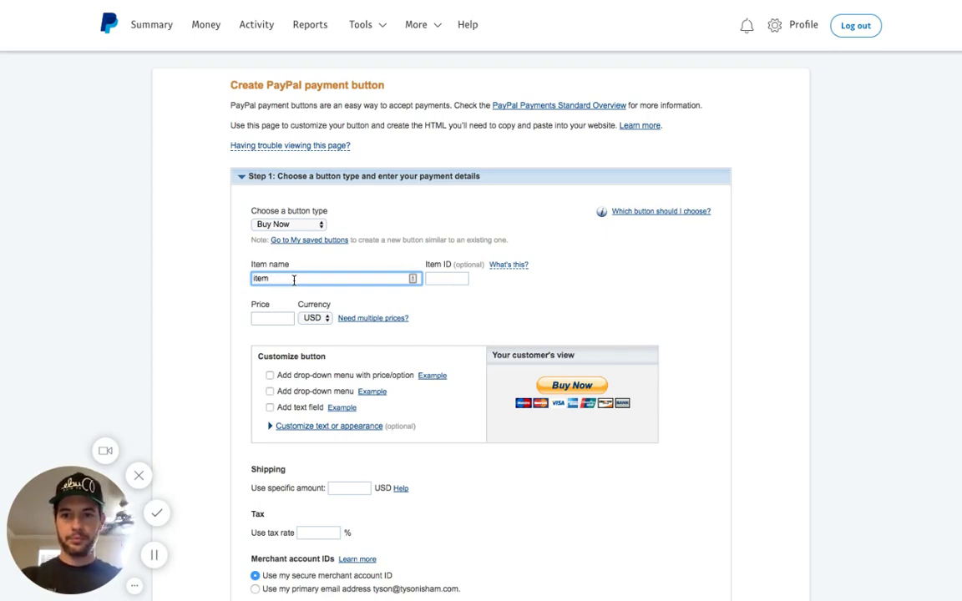
type("2")
left_click(444, 280)
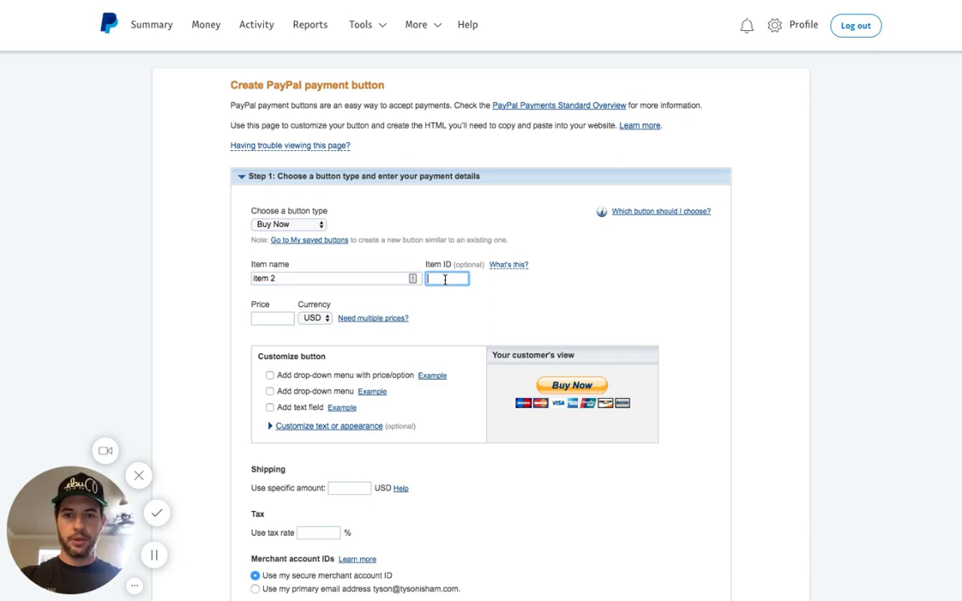
type("it")
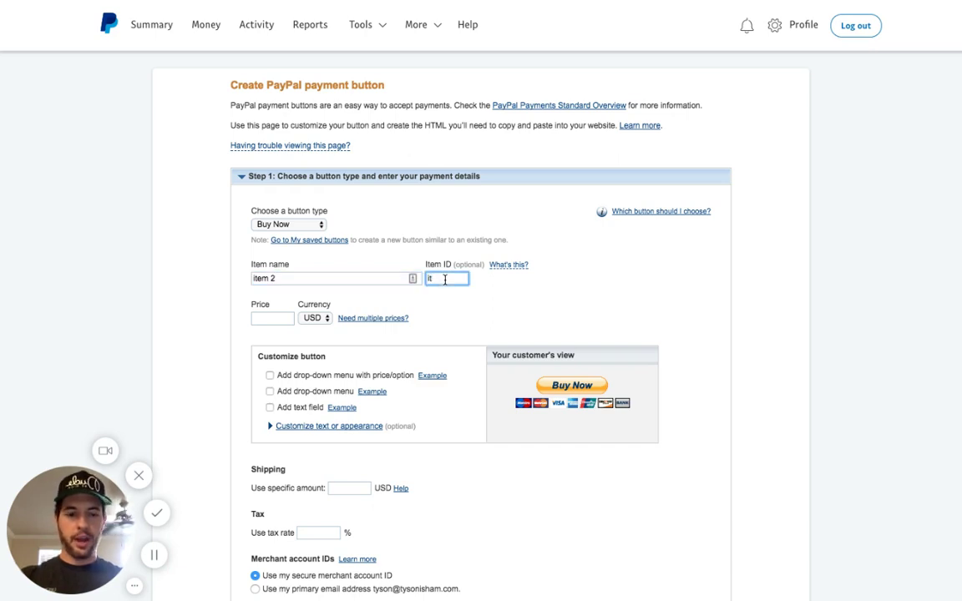
type("em-2")
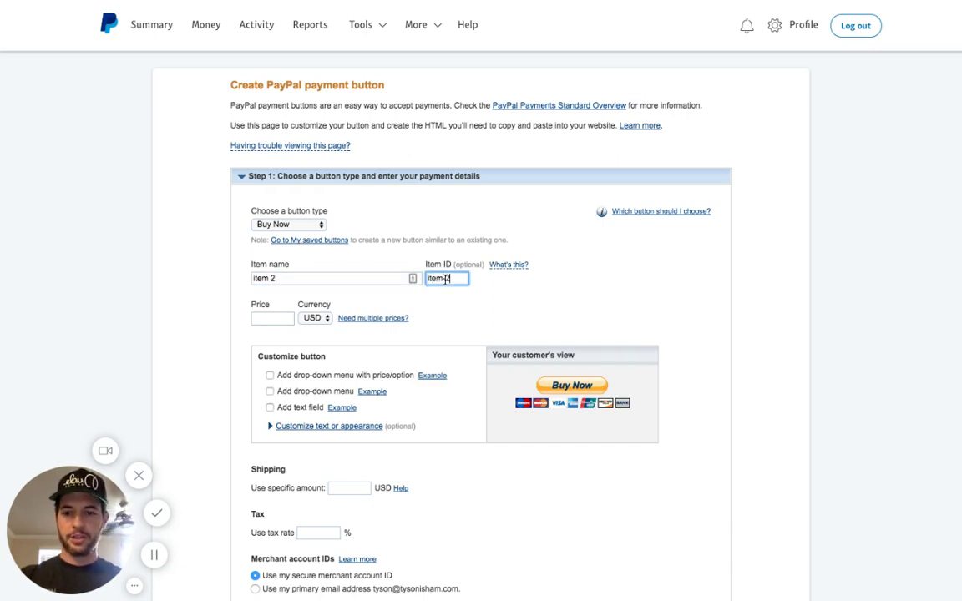
Set the item's price to 27 USD.
left_click(276, 318)
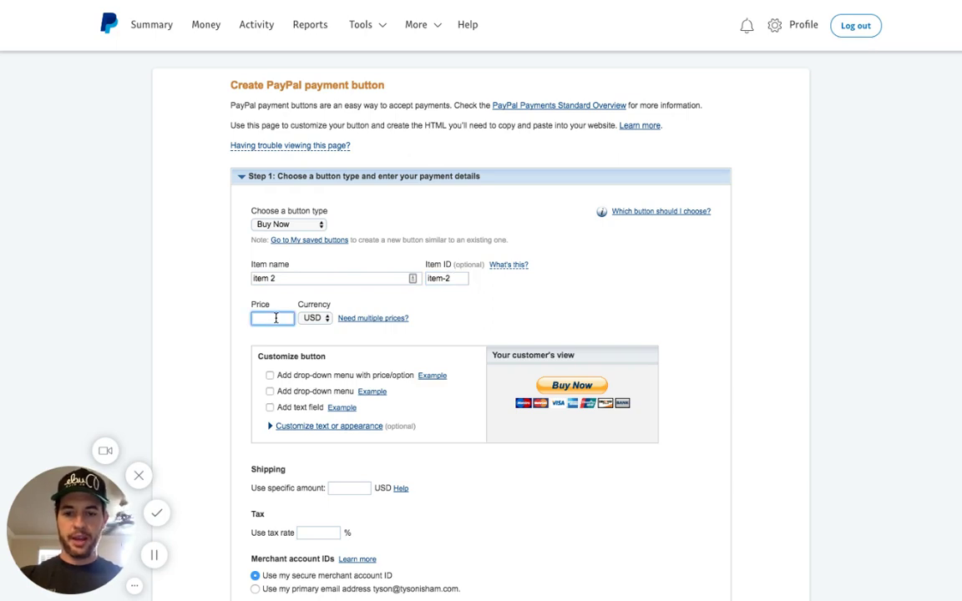
type("3")
key("BackSpace")
type("27")
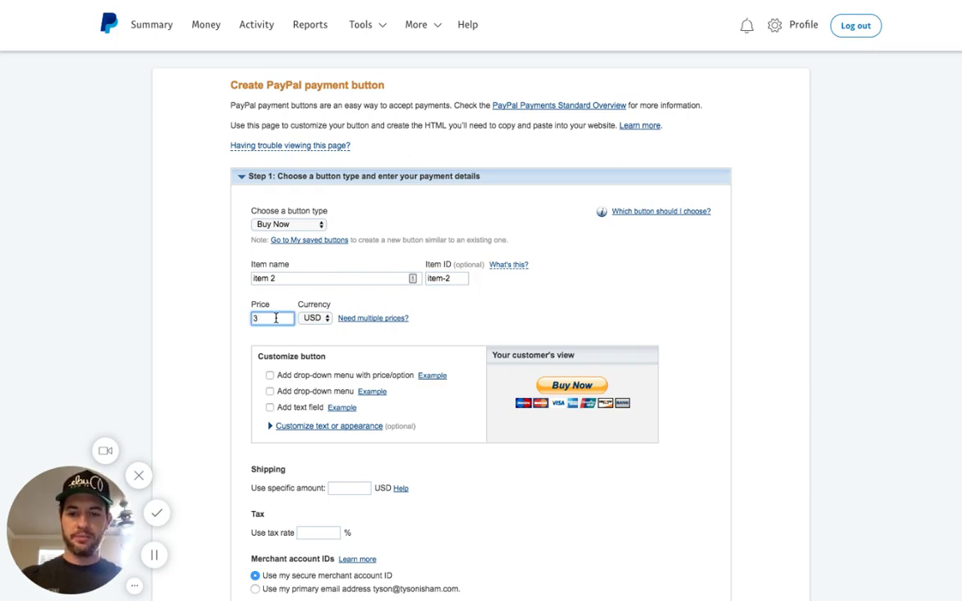
left_click(503, 318)
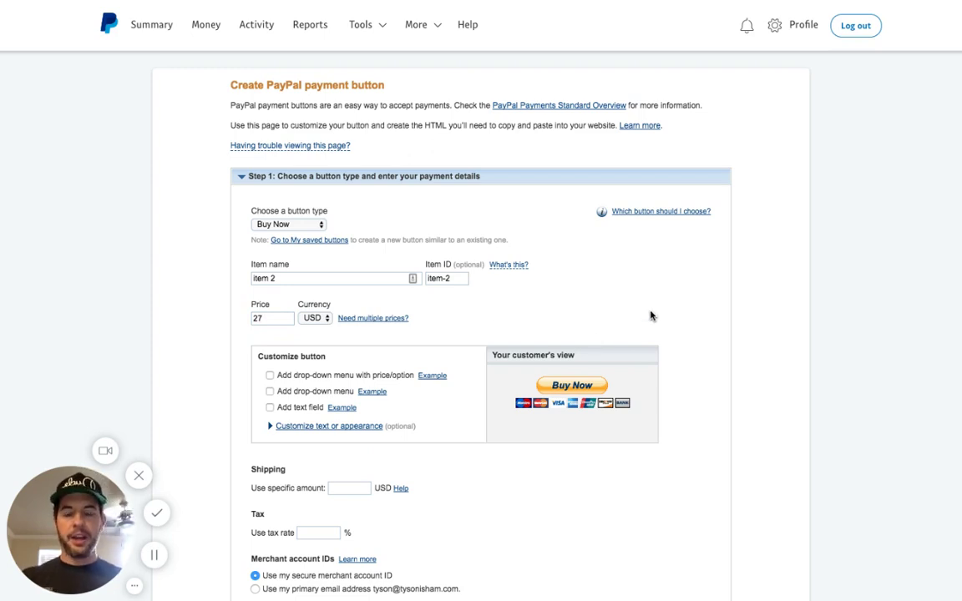
Review the button's customization, shipping, tax and merchant account options, plus the optional inventory and profit tracking settings.
scroll(651, 313, "down", 2)
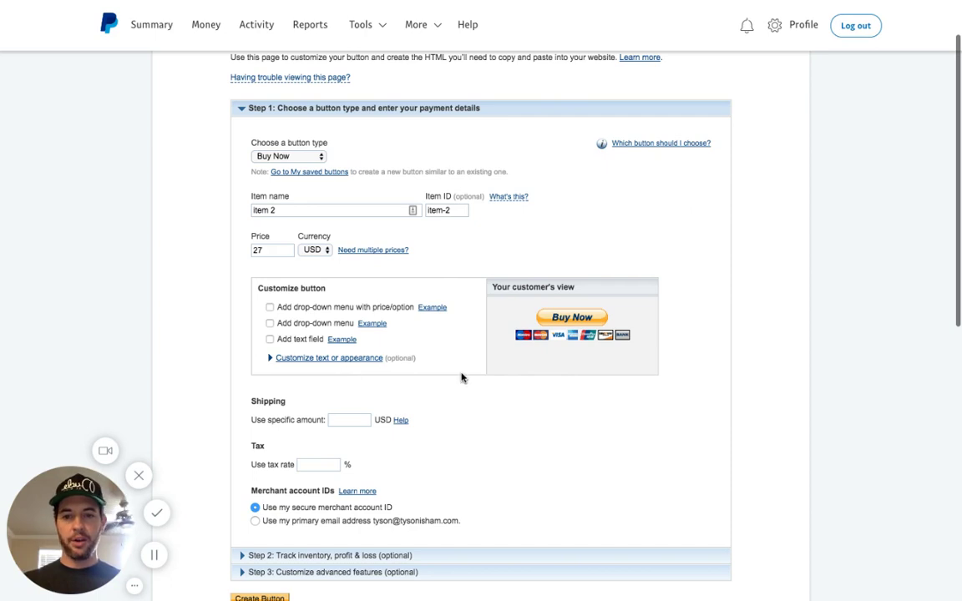
scroll(461, 376, "down", 2)
scroll(462, 379, "down", 1)
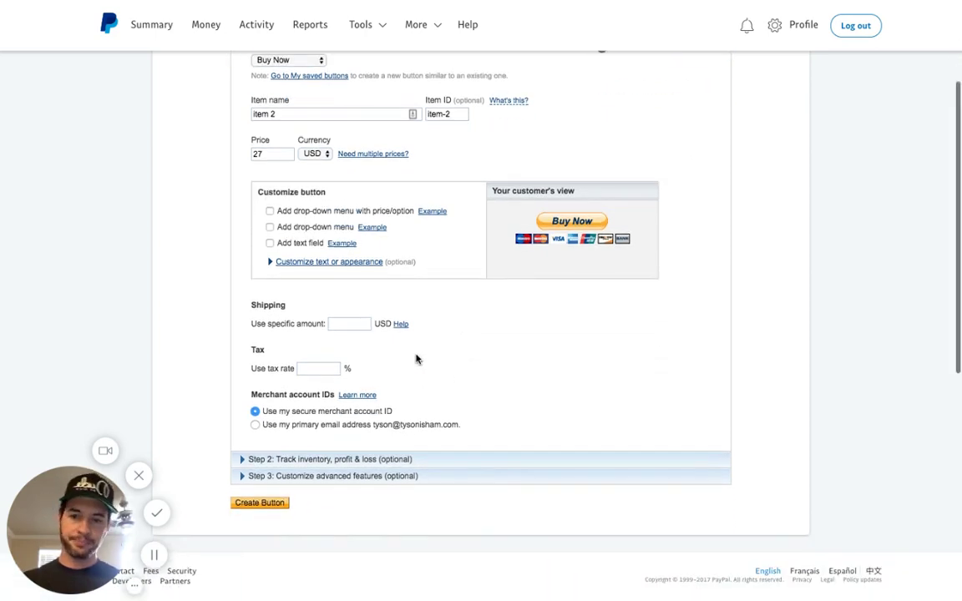
scroll(416, 359, "down", 1)
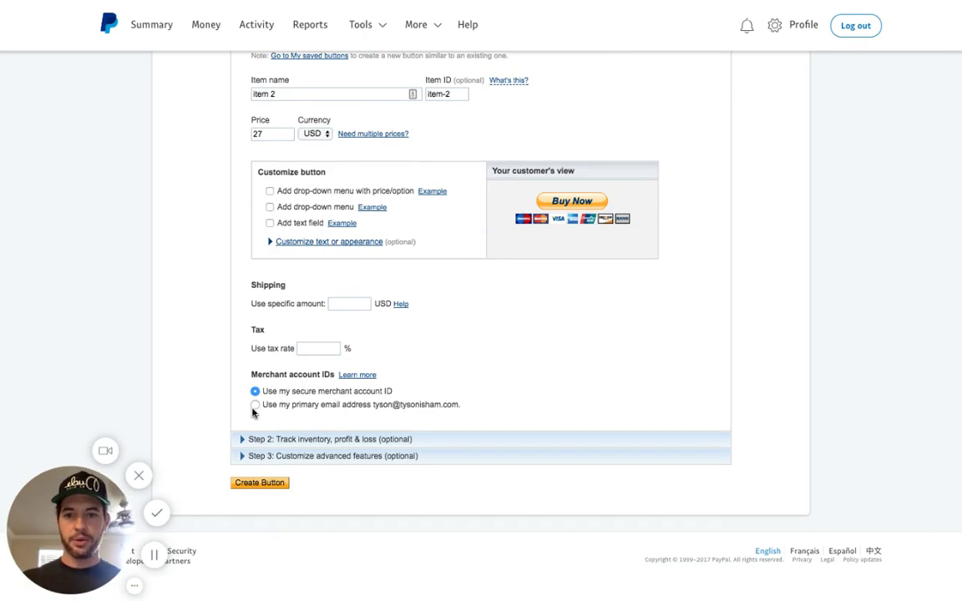
scroll(492, 332, "up", 3)
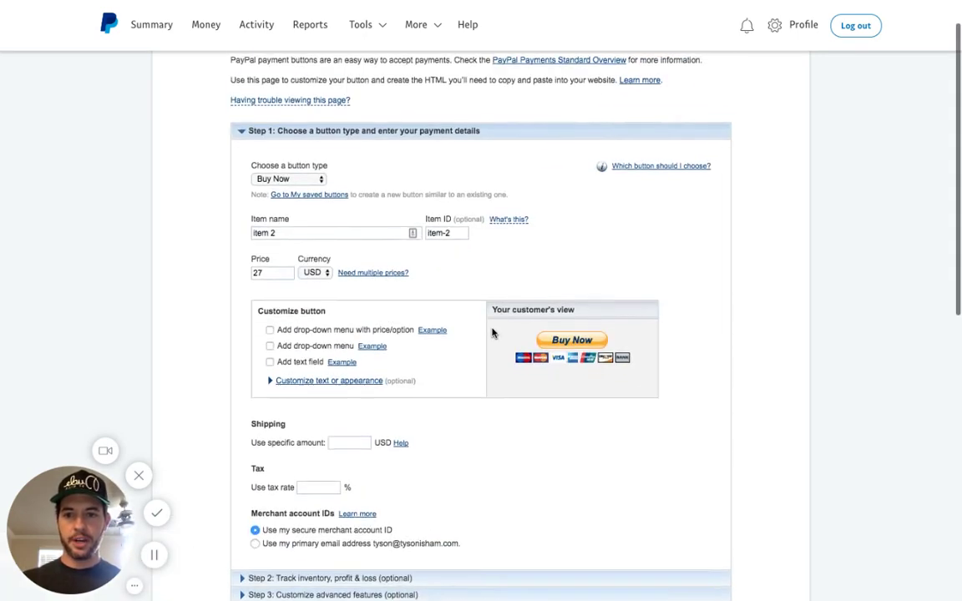
scroll(491, 332, "down", 3)
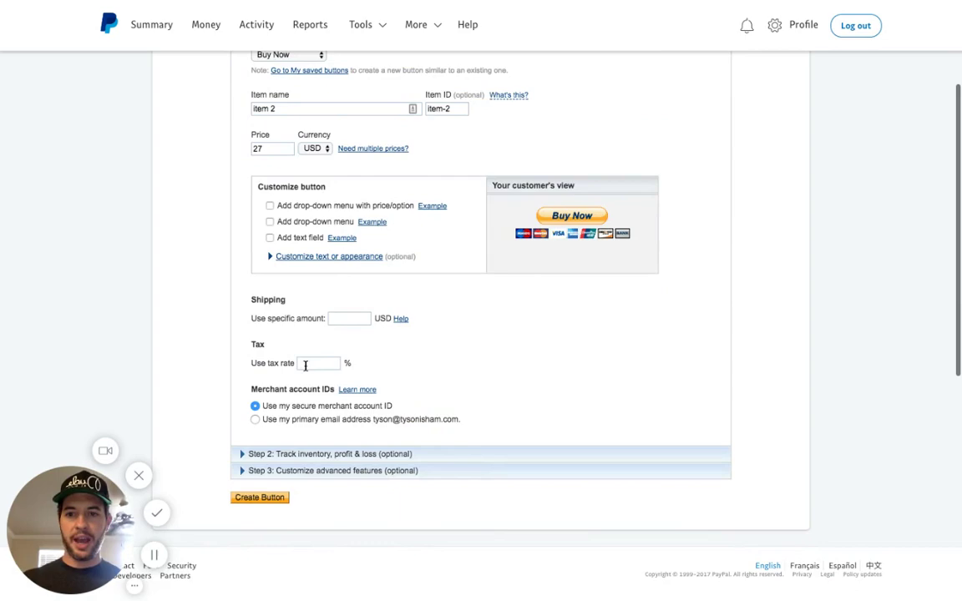
scroll(489, 370, "down", 1)
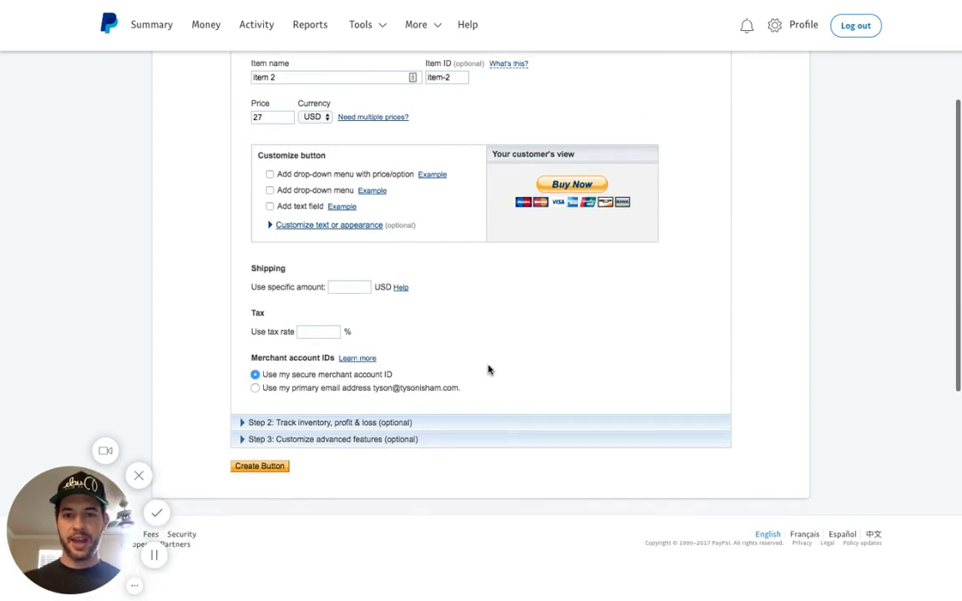
left_click(242, 423)
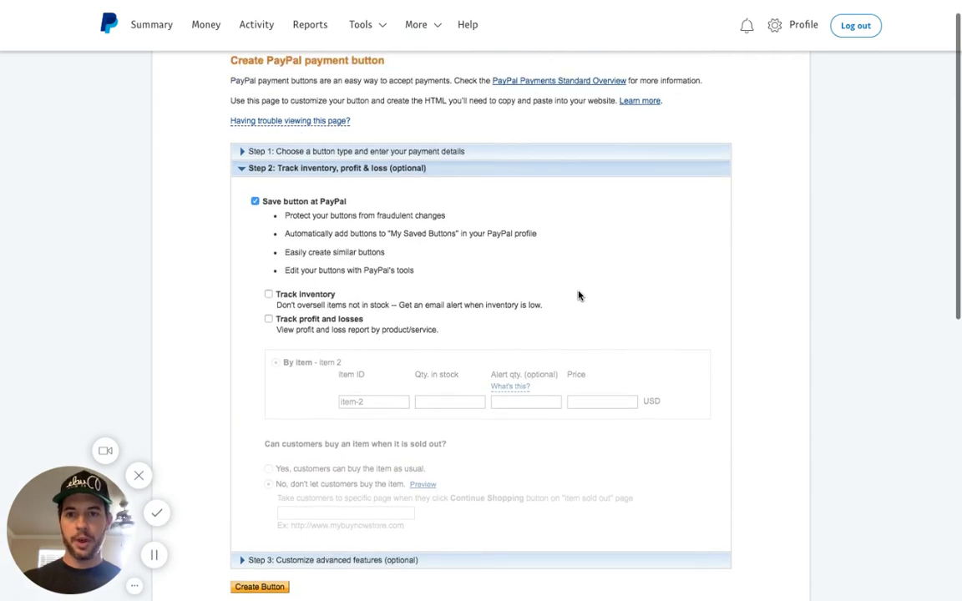
scroll(578, 295, "down", 1)
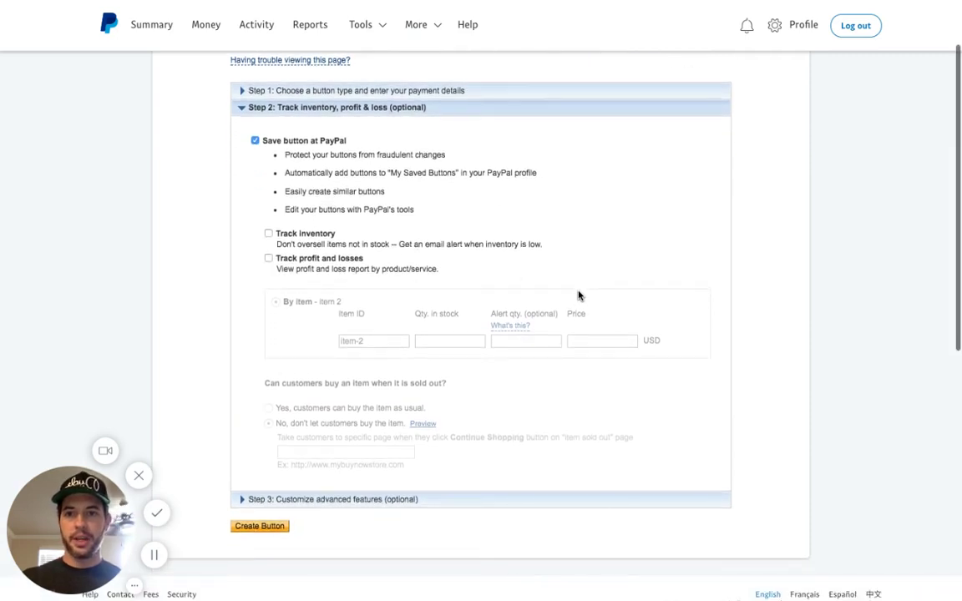
Examine the optional advanced features for order quantities, special instructions, shipping address, cancel and finish URLs, and advanced variables.
left_click(244, 501)
scroll(245, 500, "down", 5)
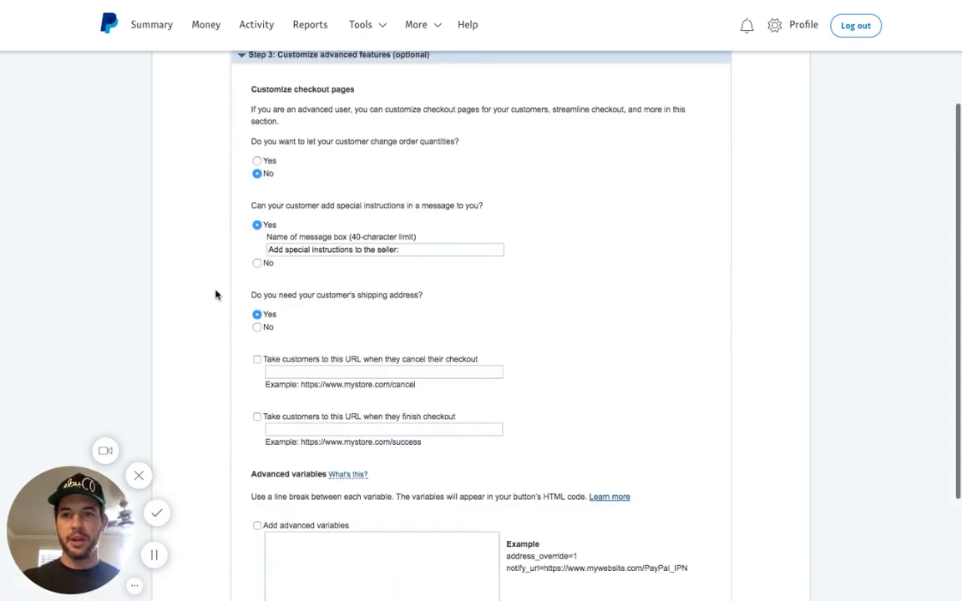
scroll(521, 217, "up", 1)
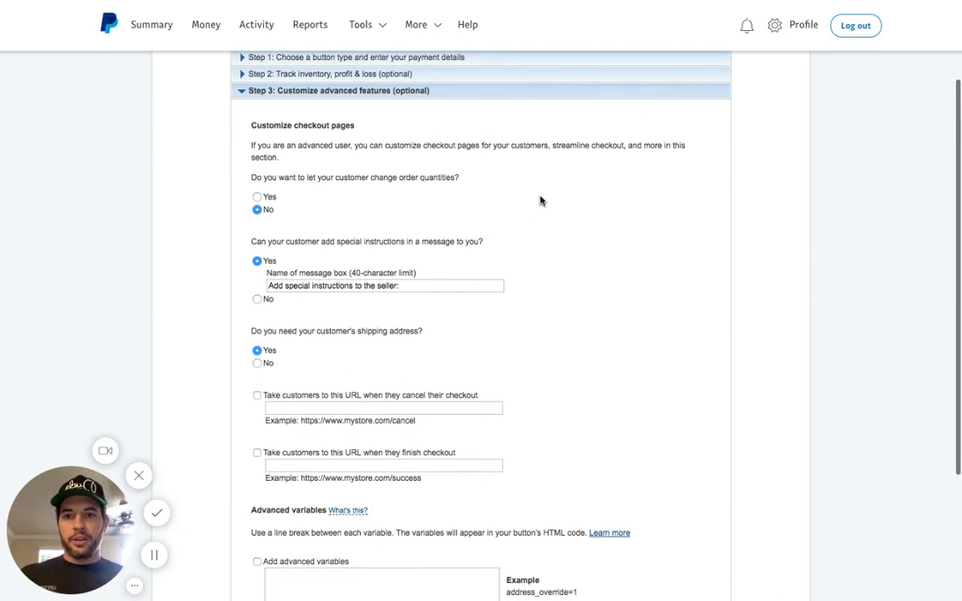
scroll(540, 200, "down", 2)
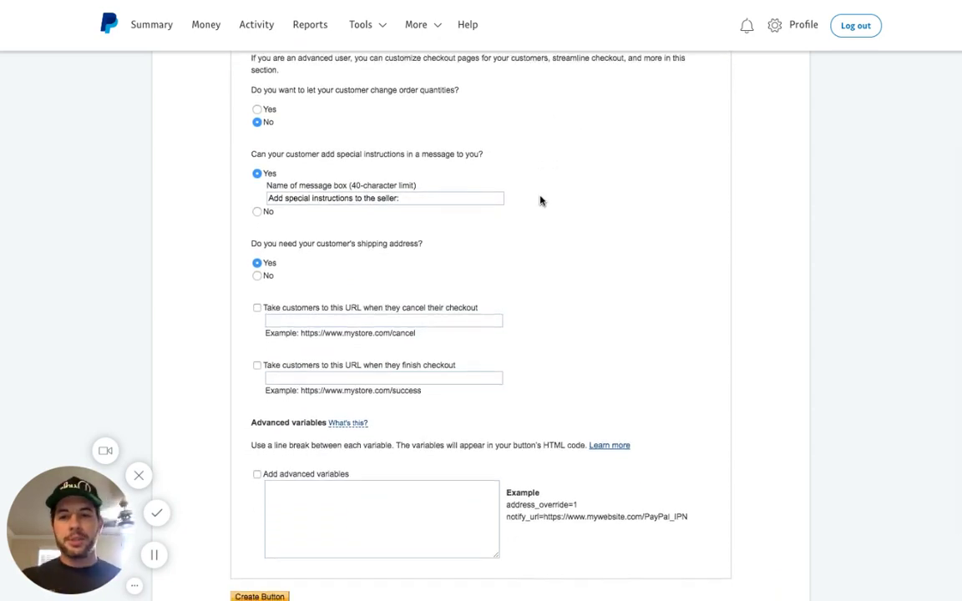
scroll(540, 201, "down", 2)
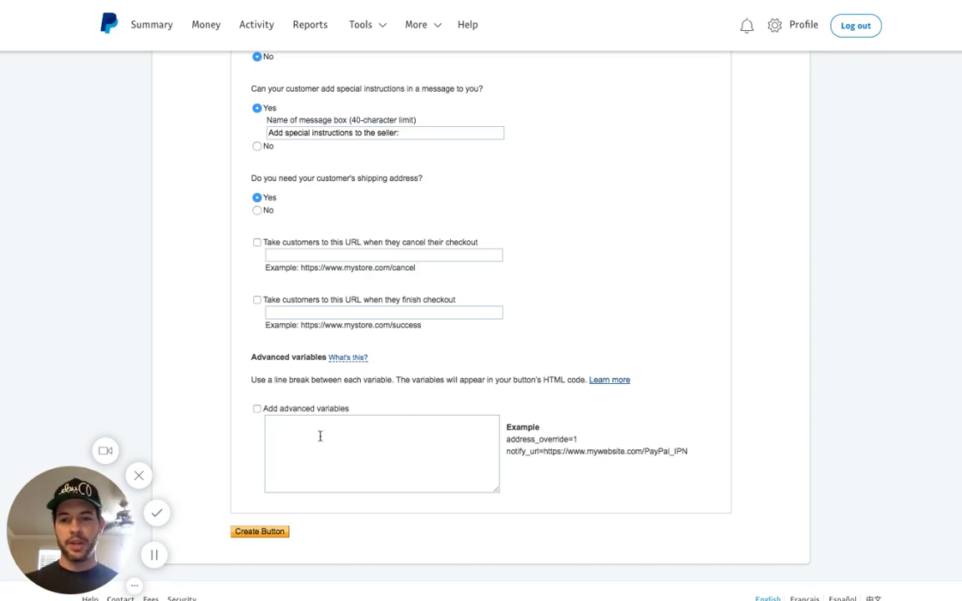
scroll(519, 236, "down", 1)
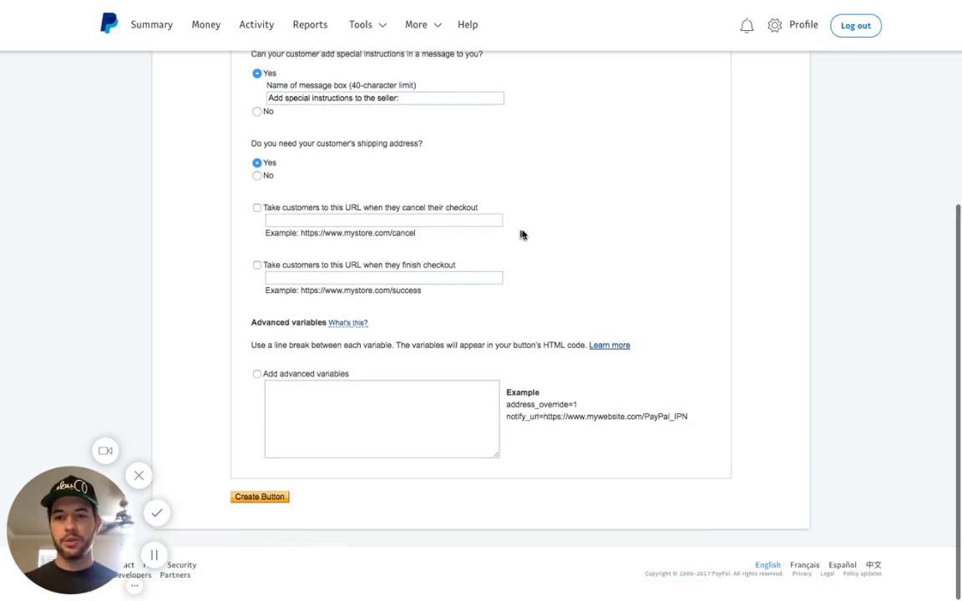
scroll(549, 252, "up", 5)
scroll(549, 252, "down", 5)
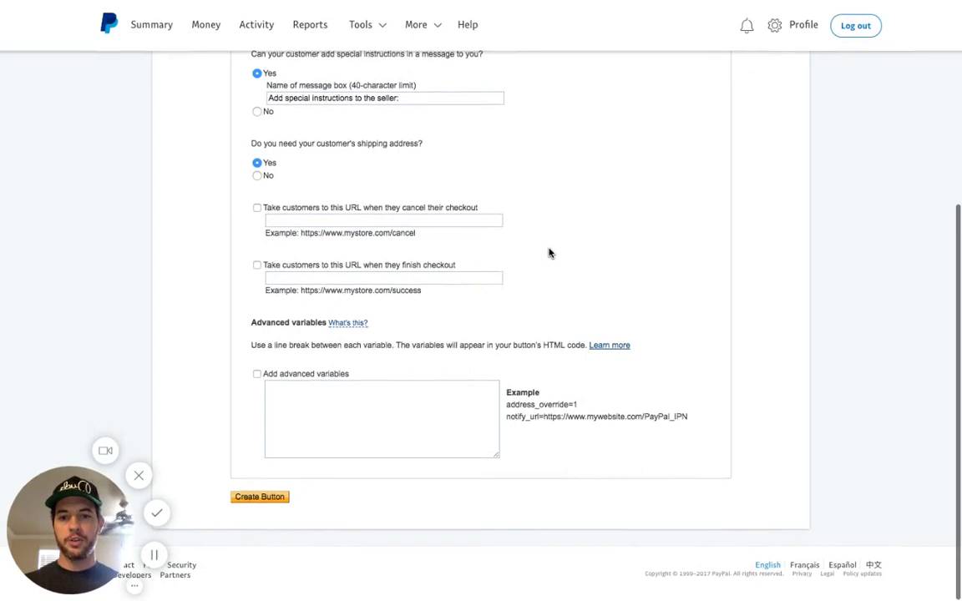
Create the Buy Now button for item 2 and stay on its generated code page.
left_click(264, 499)
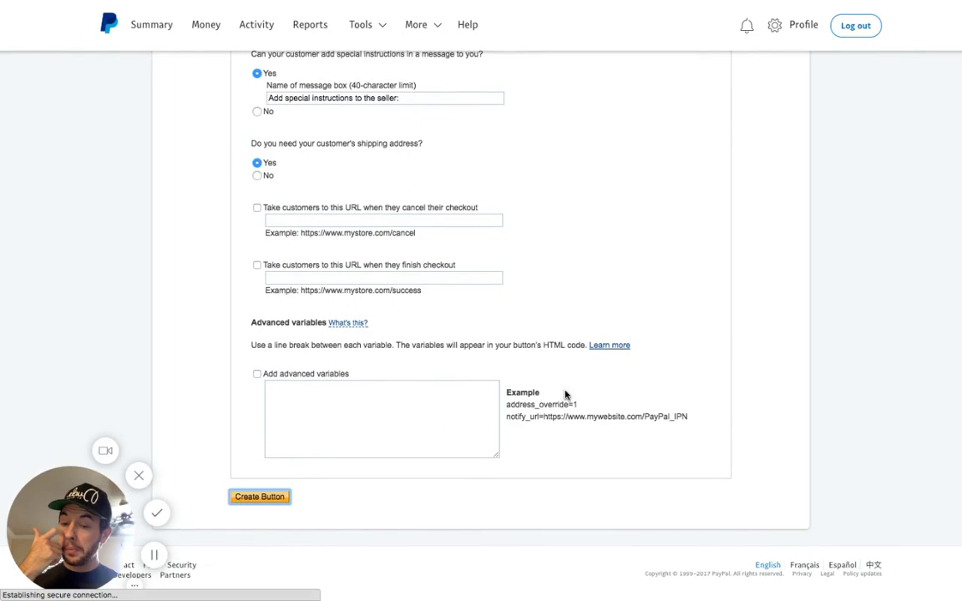
mouse_move(597, 5)
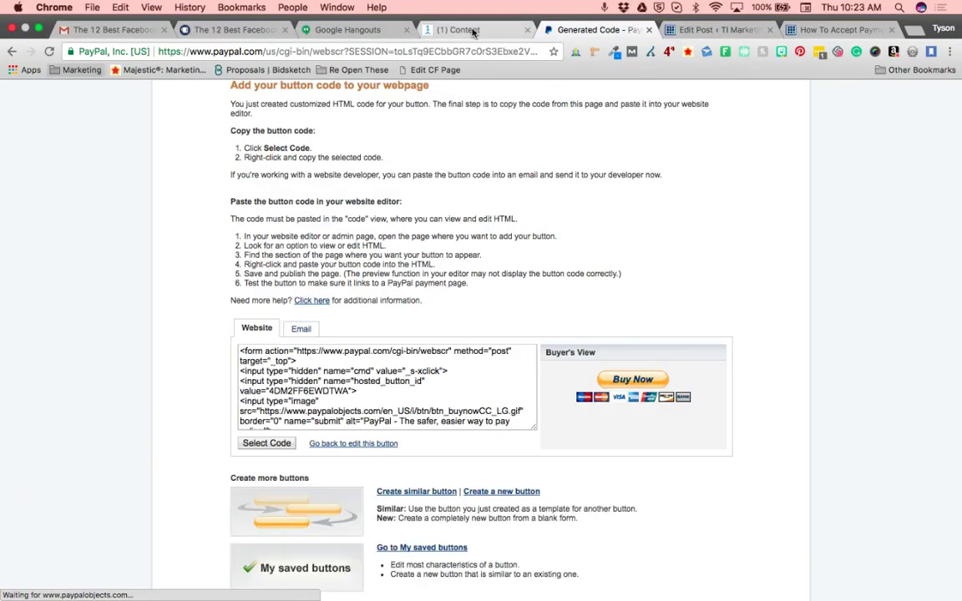
left_click(468, 30)
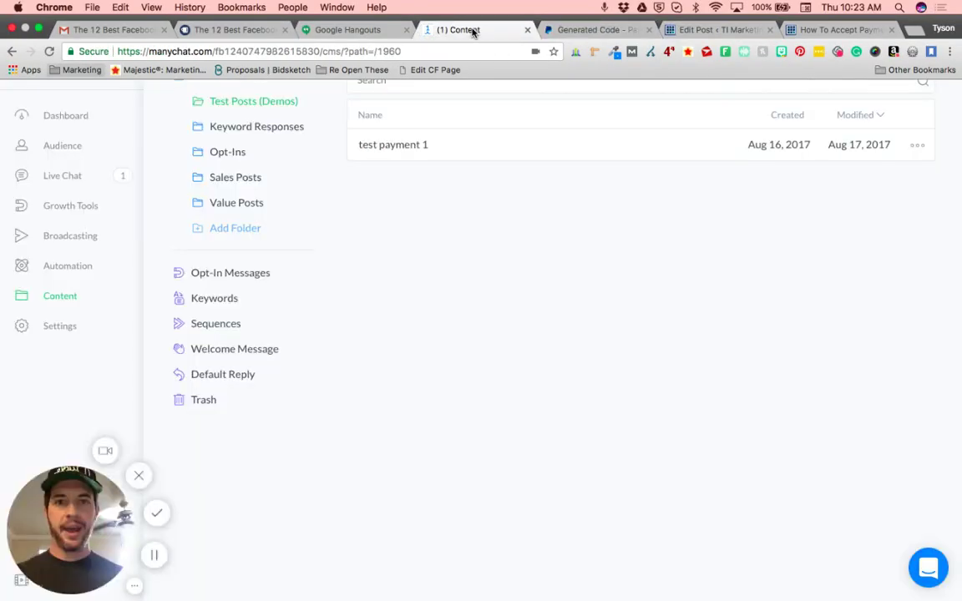
left_click(611, 32)
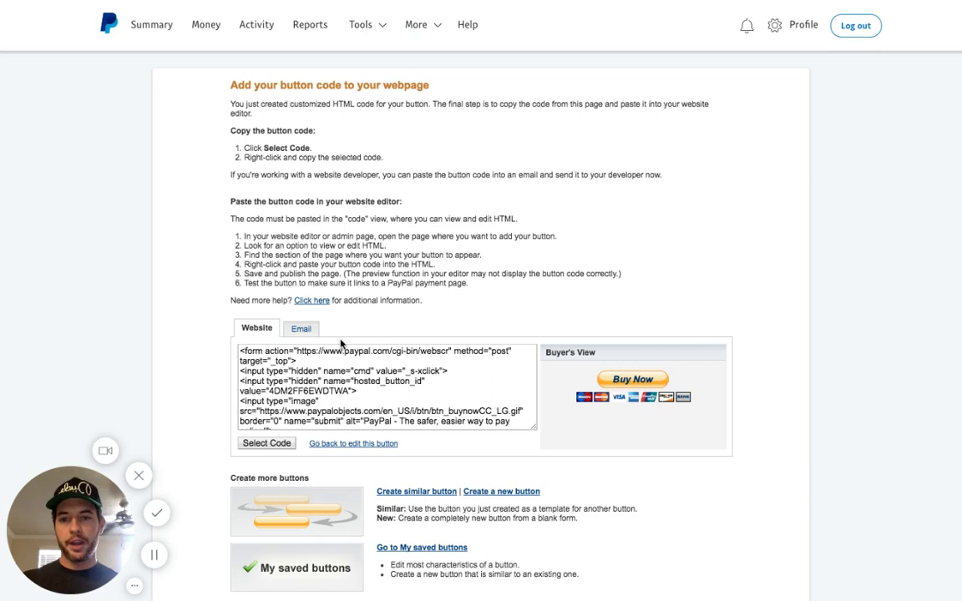
Select the new button's email payment link code and switch to the Test Posts (Demos) folder in ManyChat.
left_click(303, 330)
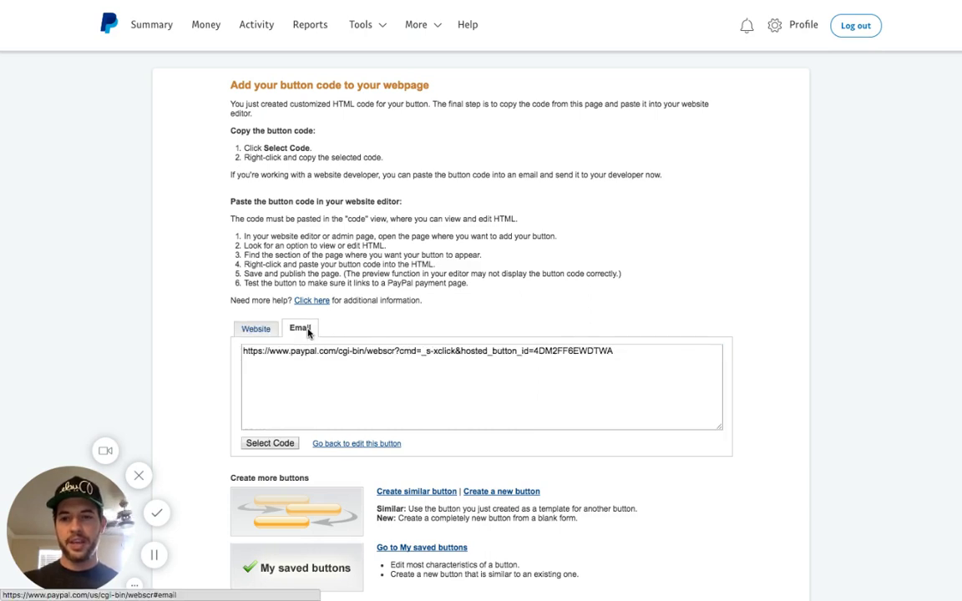
left_click(280, 443)
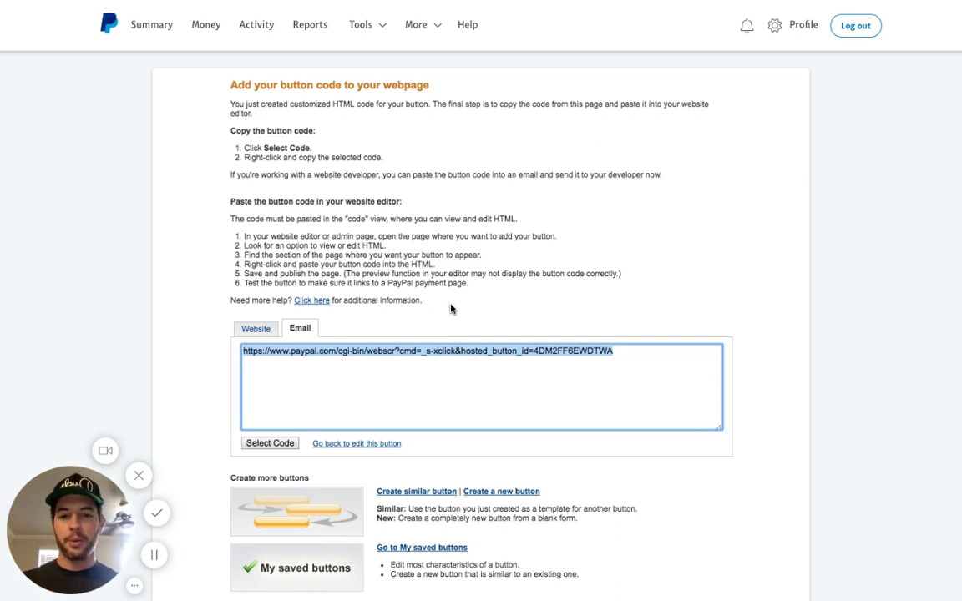
mouse_move(458, 4)
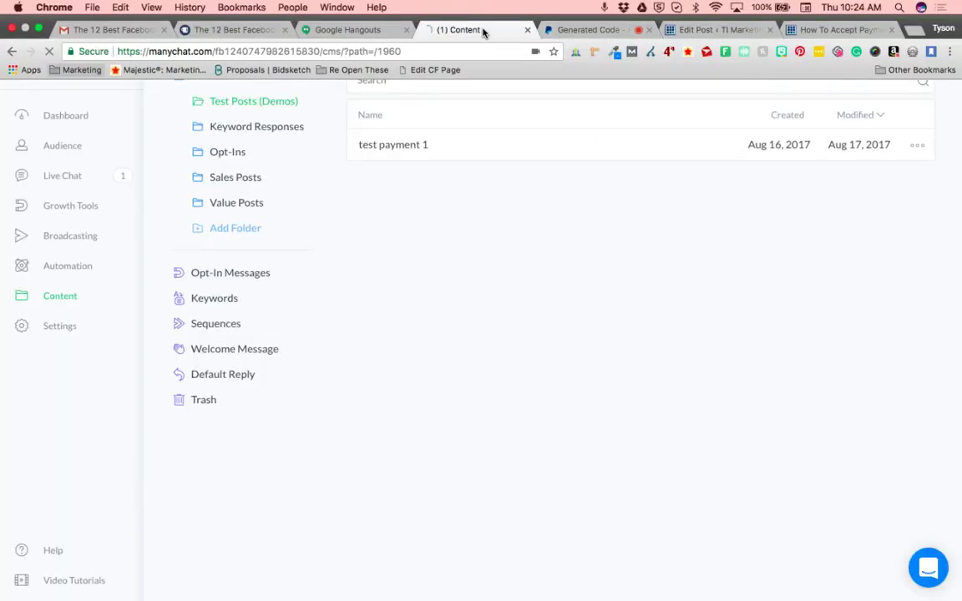
key("ctrl+super+f")
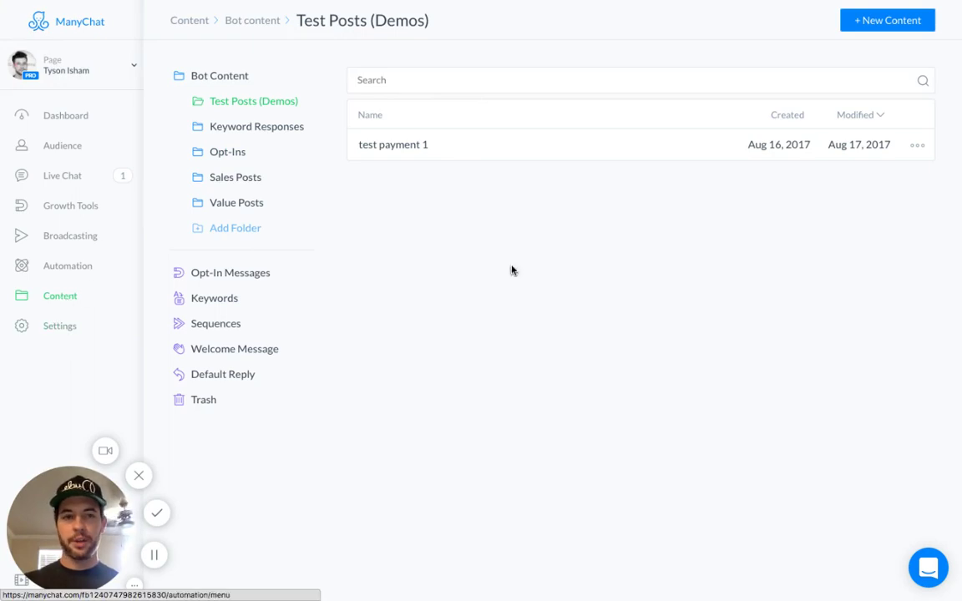
Create new content named "payment for item 2" in the Test Posts (Demos) folder.
left_click(853, 25)
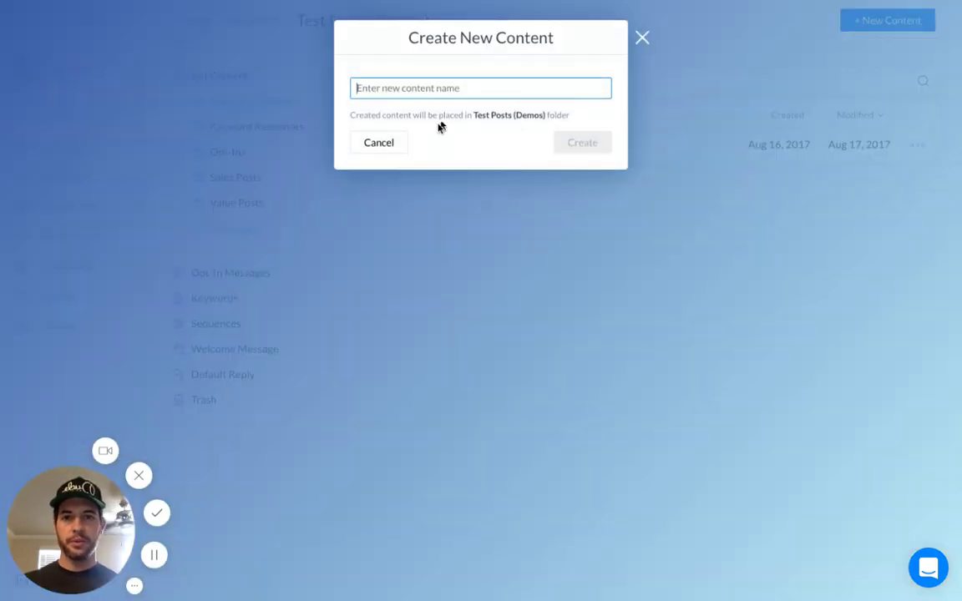
type("p")
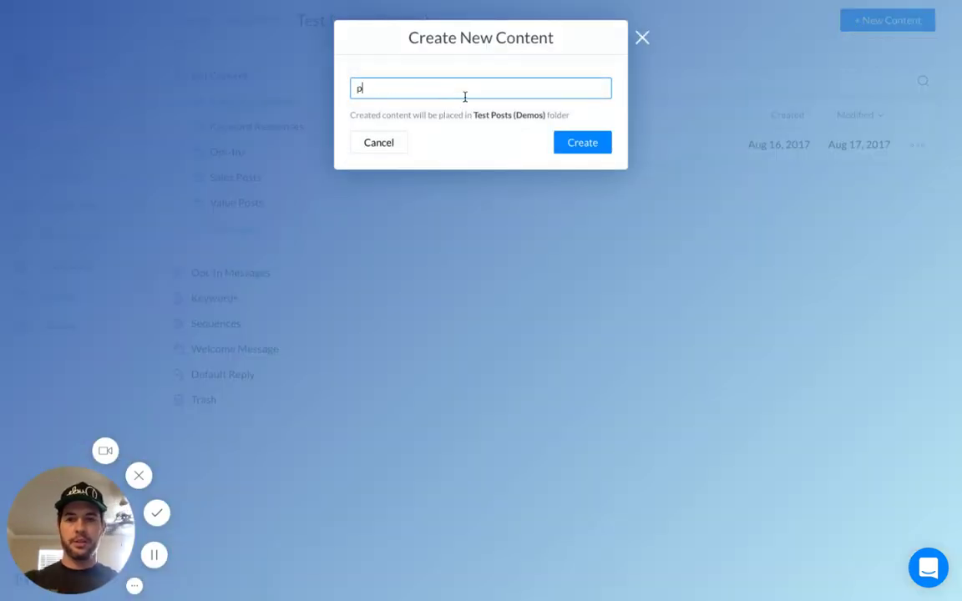
type("ayment for ")
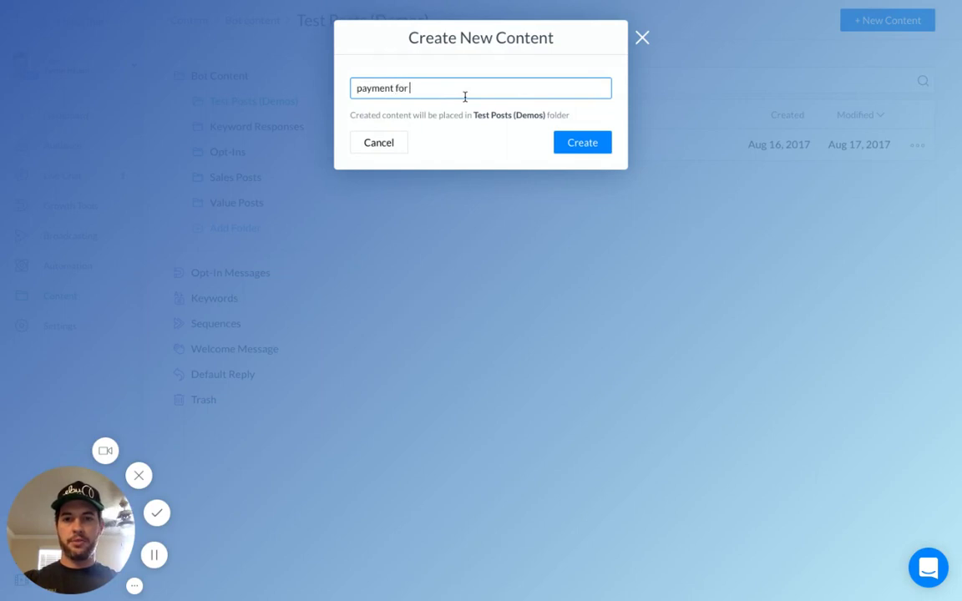
type("item 2")
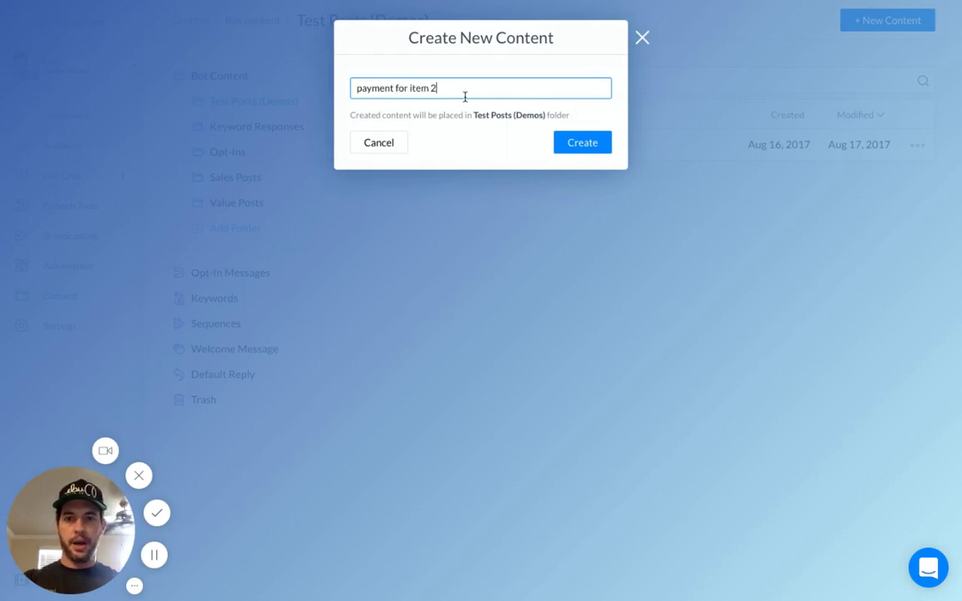
left_click(570, 146)
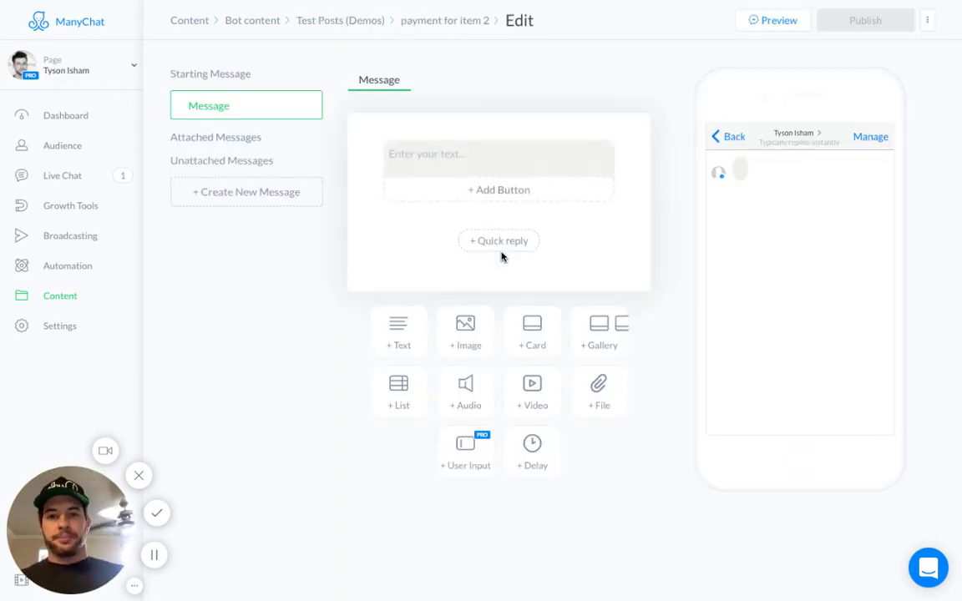
Write the starting message text "Would you like to buy item 2?".
left_click(470, 149)
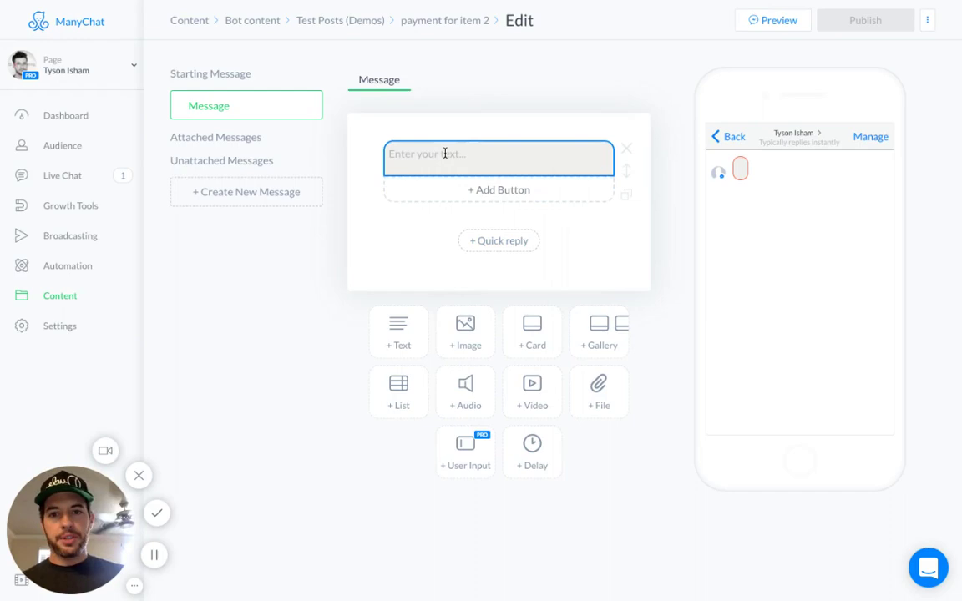
left_click(445, 153)
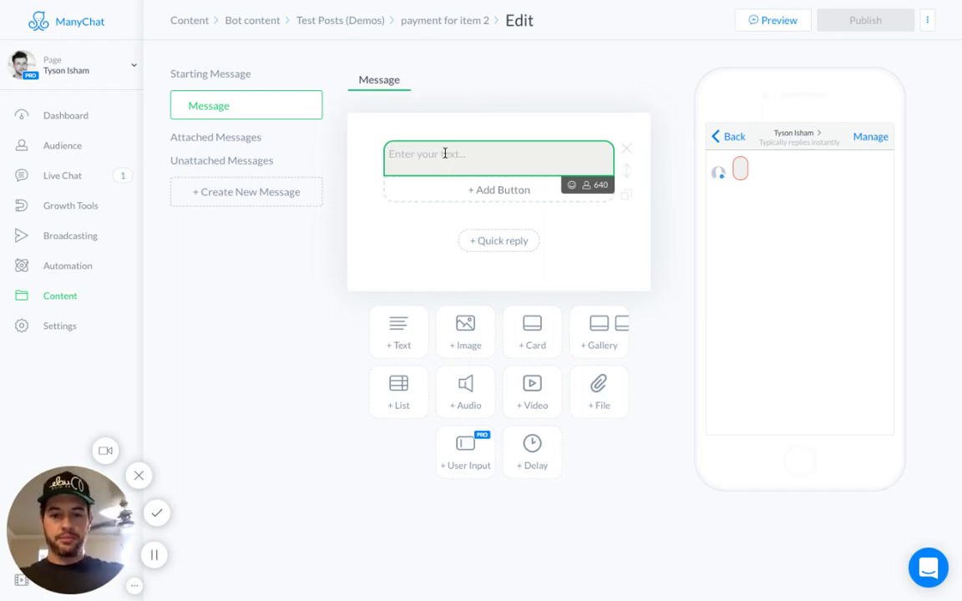
type("Would you l")
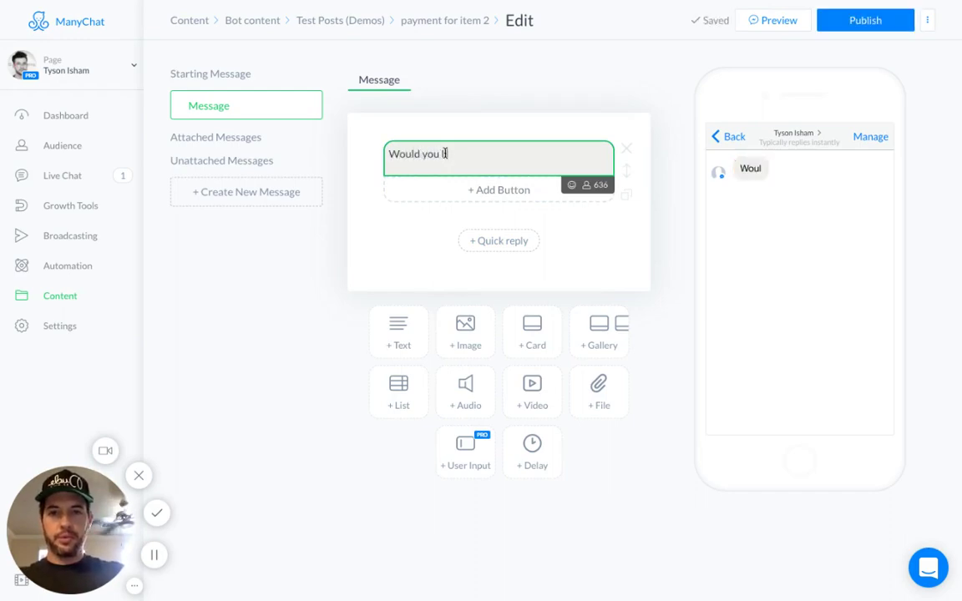
type("ike to buy item 2?")
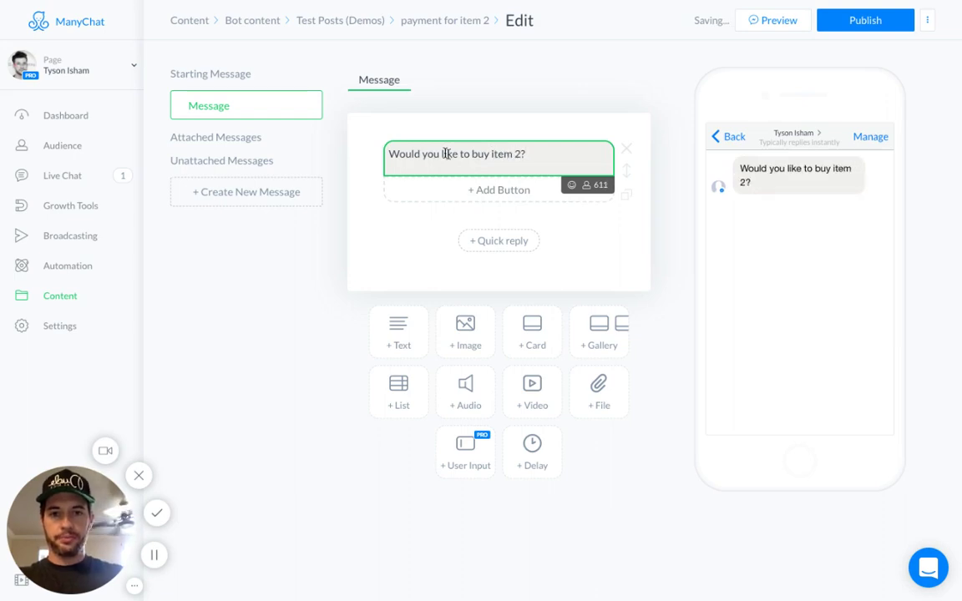
Add a button titled "Buy Item 2 Now!" beneath the message text.
left_click(506, 198)
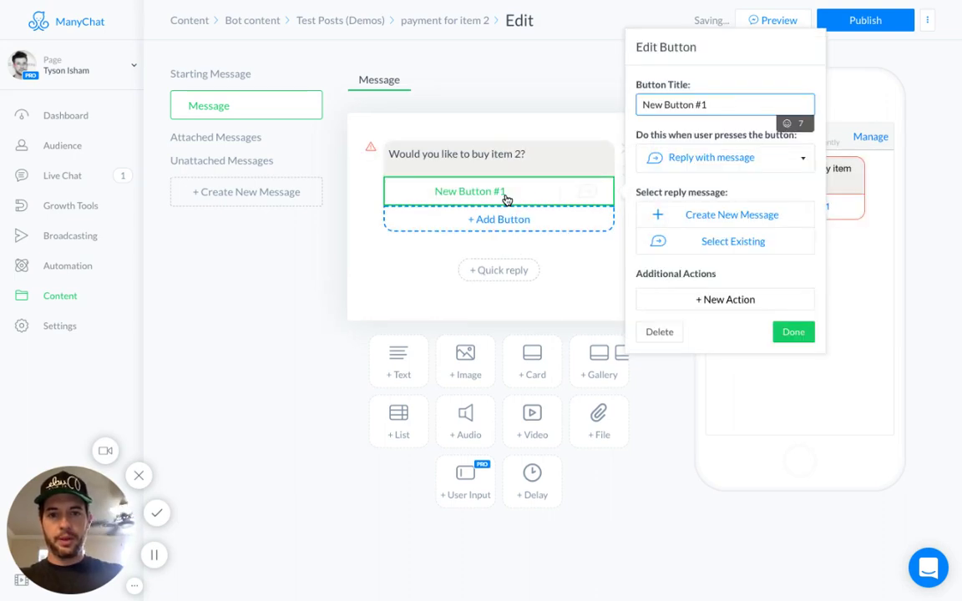
triple_click(713, 104)
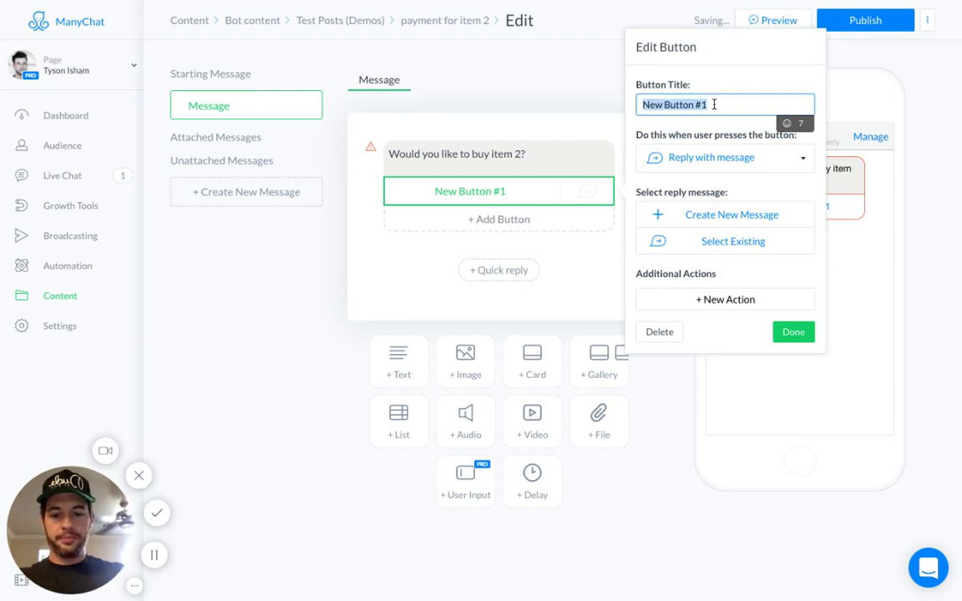
type("Buy")
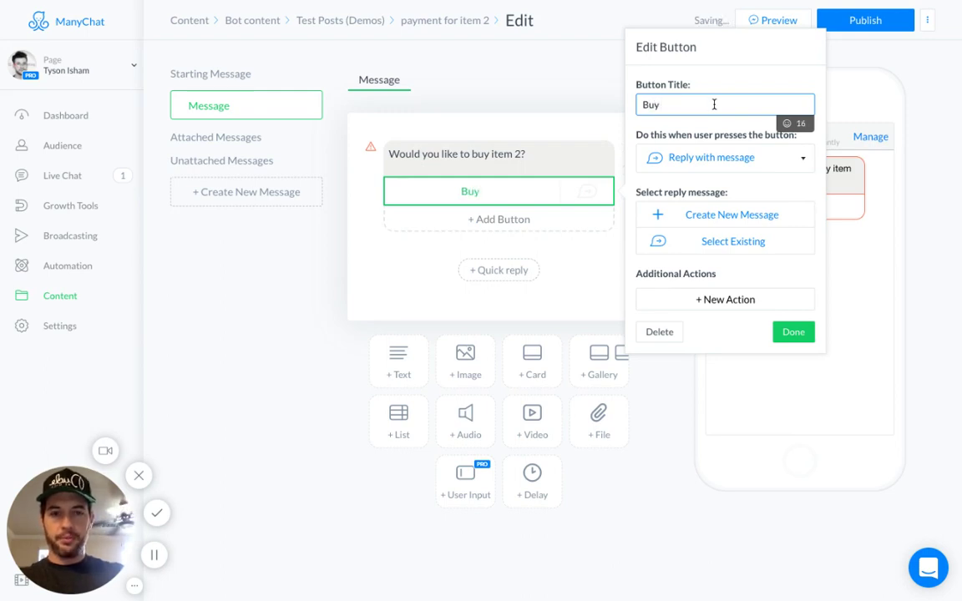
type(" Item 2 N")
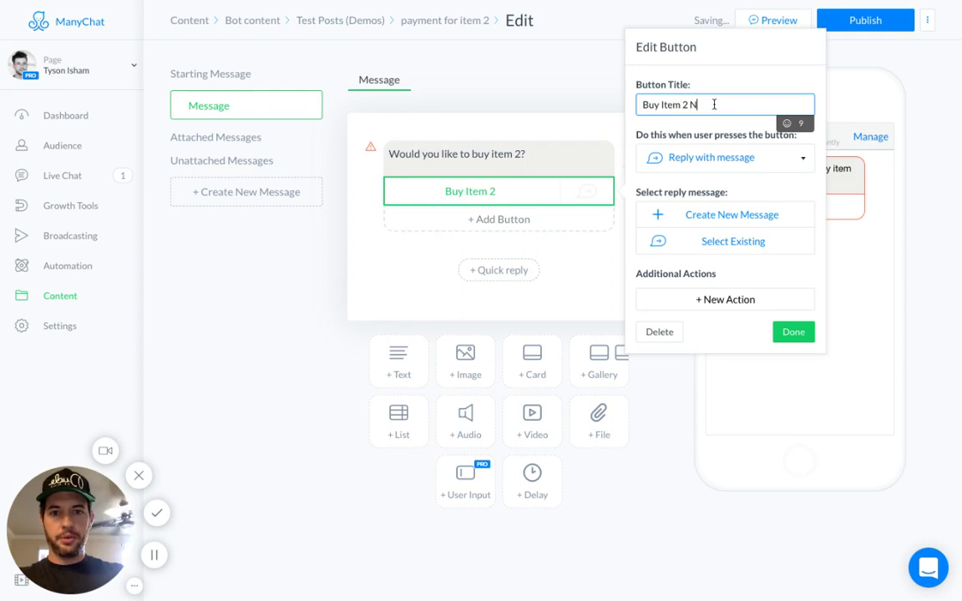
type("ow!")
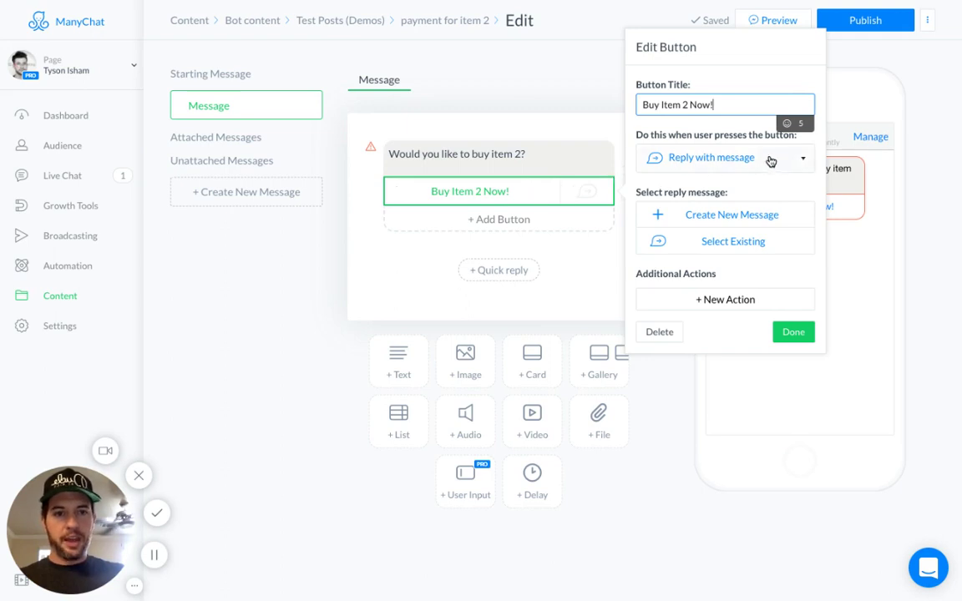
Make the button open a website using the copied PayPal email payment link, and check the link's source page in PayPal.
left_click(771, 160)
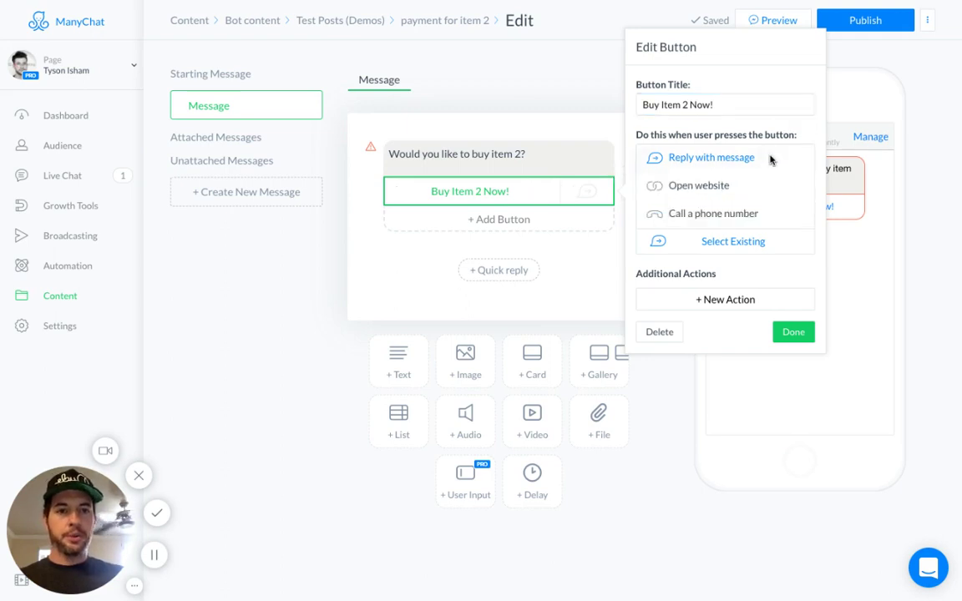
left_click(697, 189)
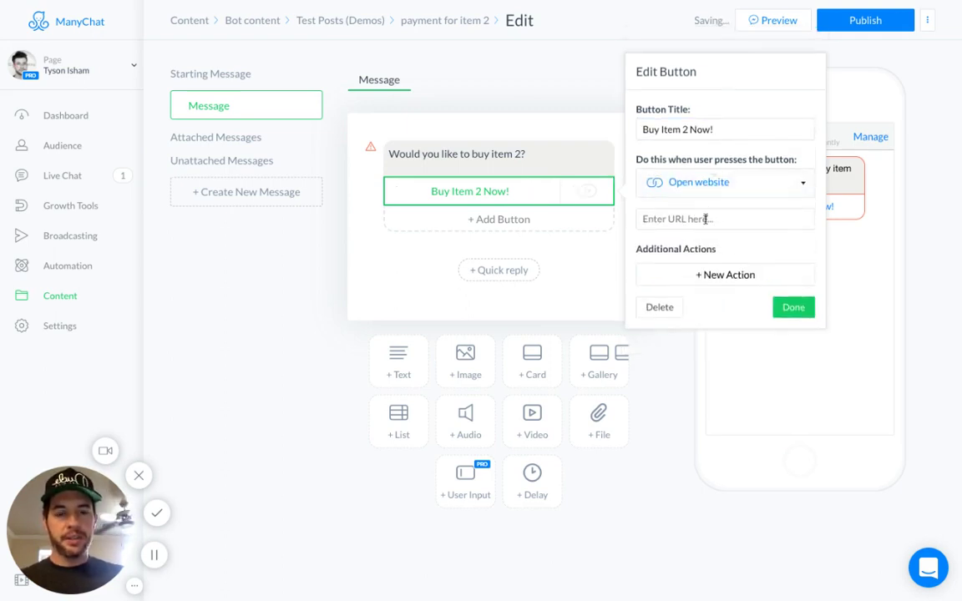
left_click(701, 218)
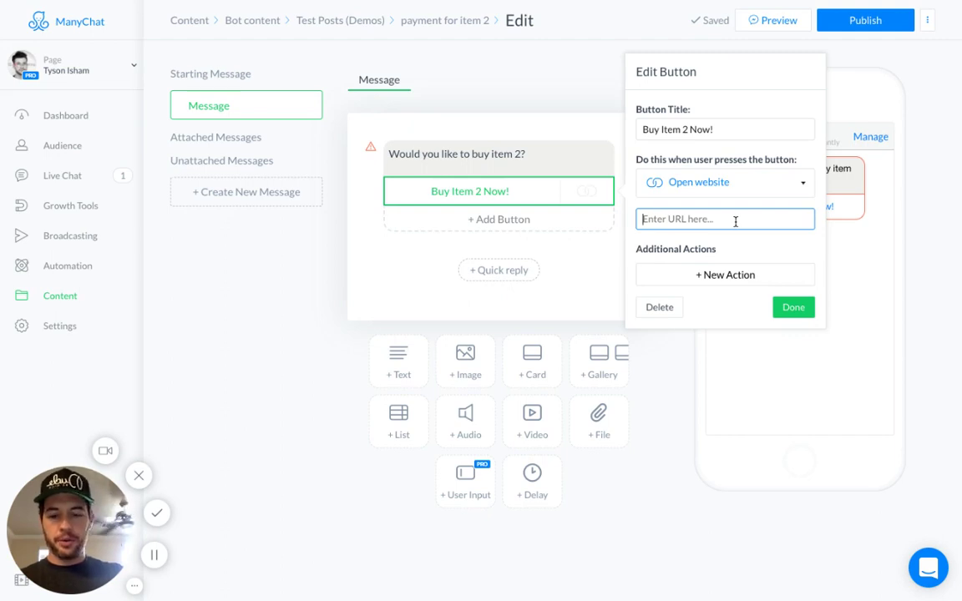
key("super+v")
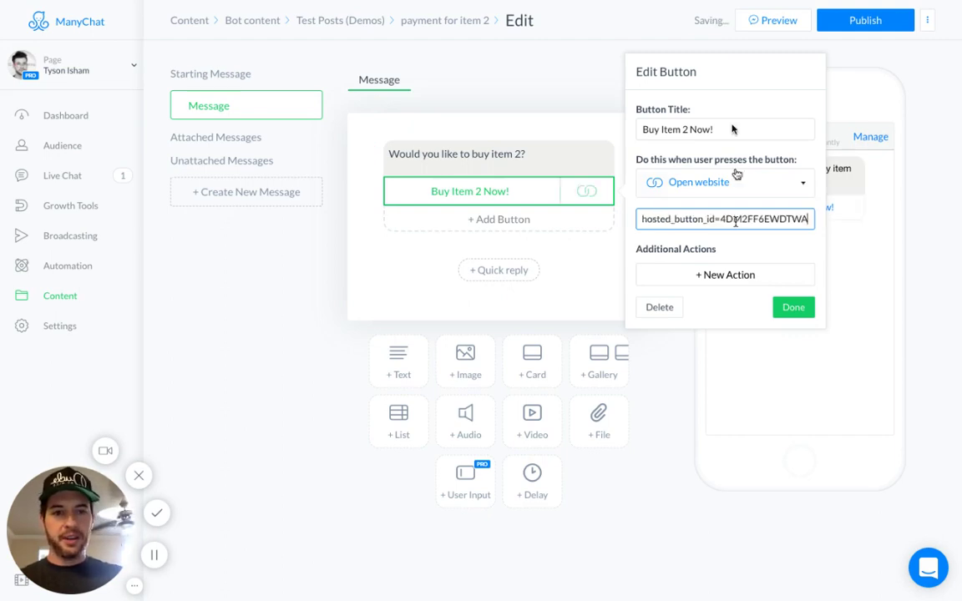
left_click(566, 29)
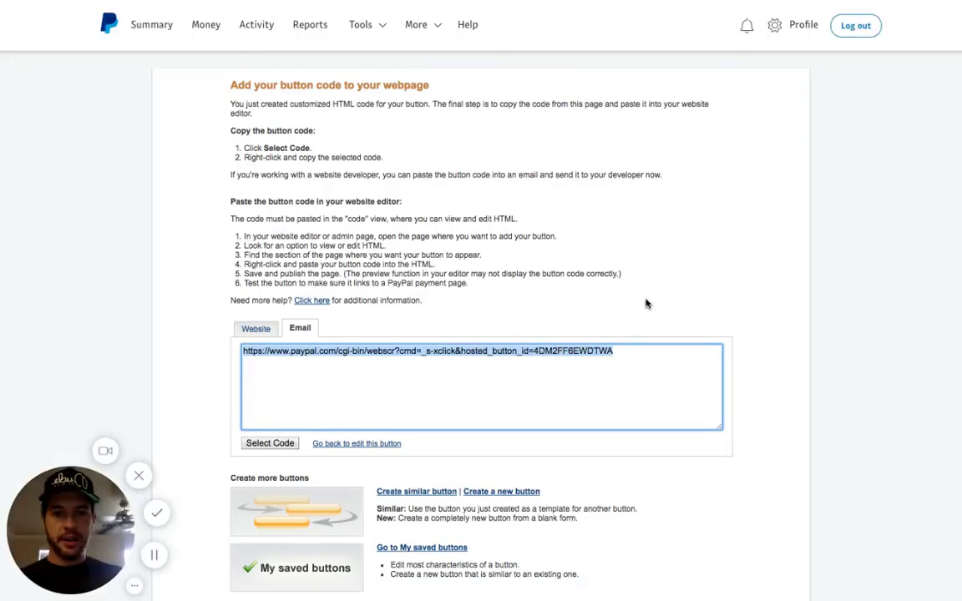
mouse_move(526, 11)
left_click(480, 29)
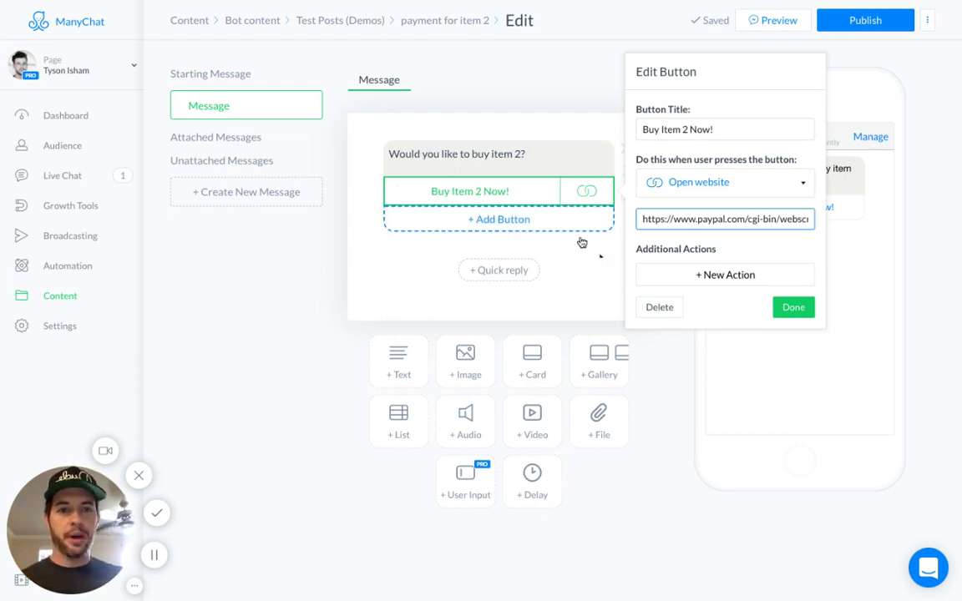
Add an Add Tag action to the button with the new tag "purchased item 2".
left_click(718, 283)
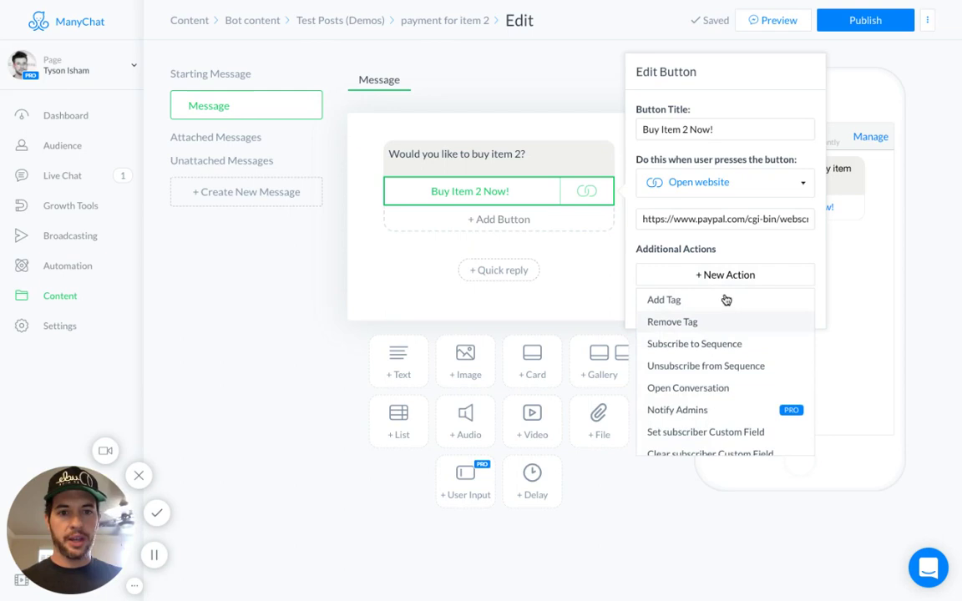
scroll(715, 365, "down", 1)
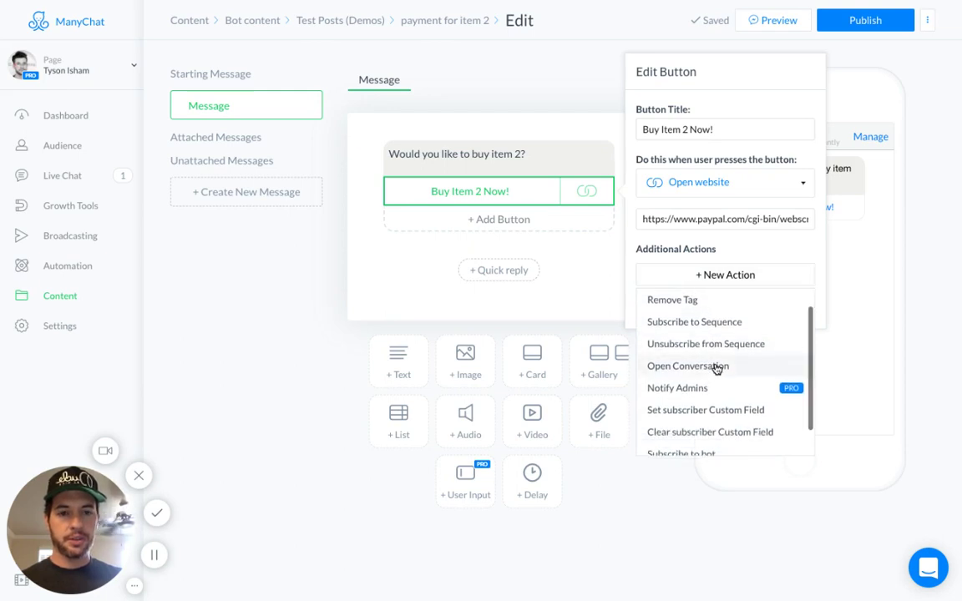
scroll(715, 367, "up", 1)
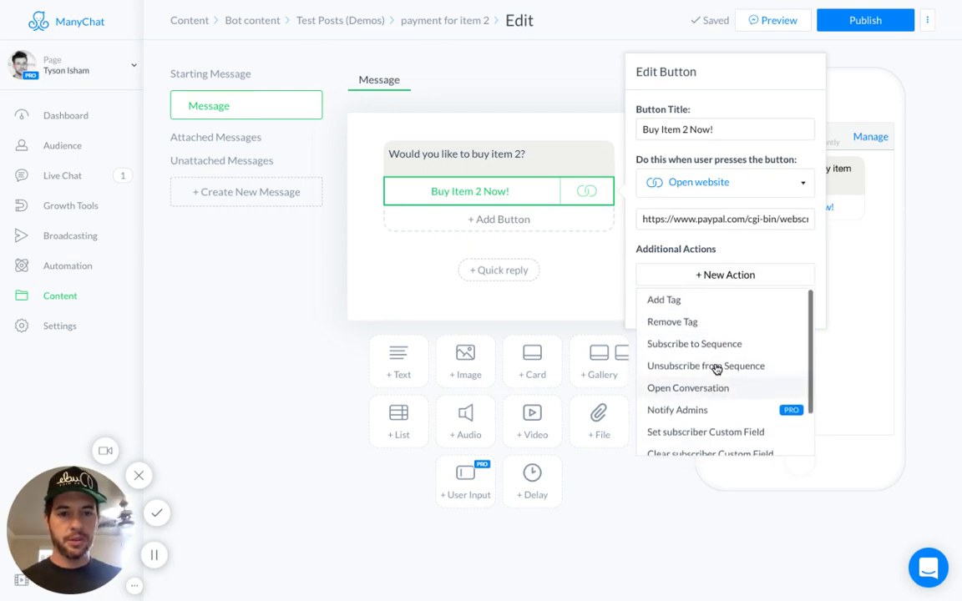
left_click(709, 300)
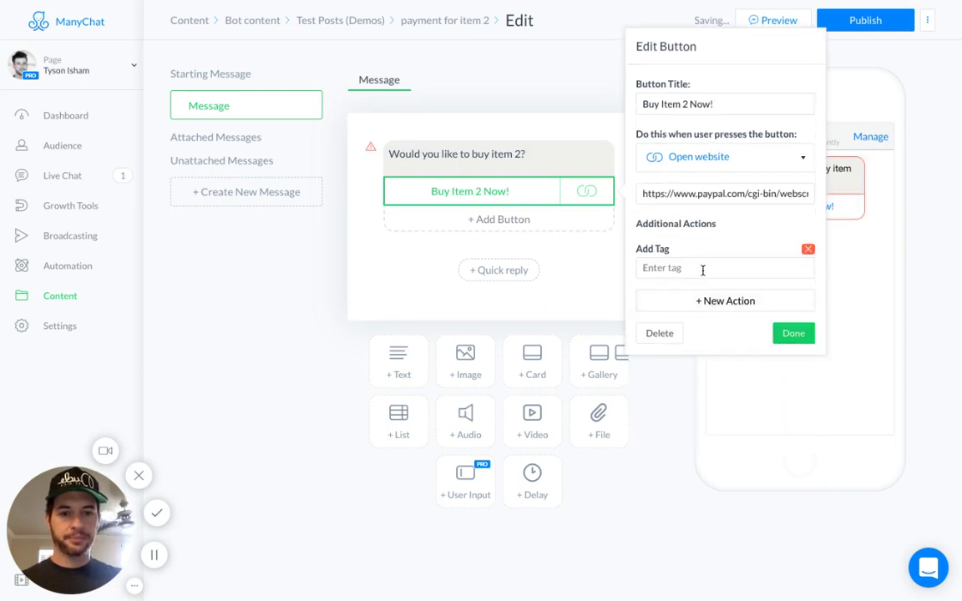
left_click(702, 268)
type("p")
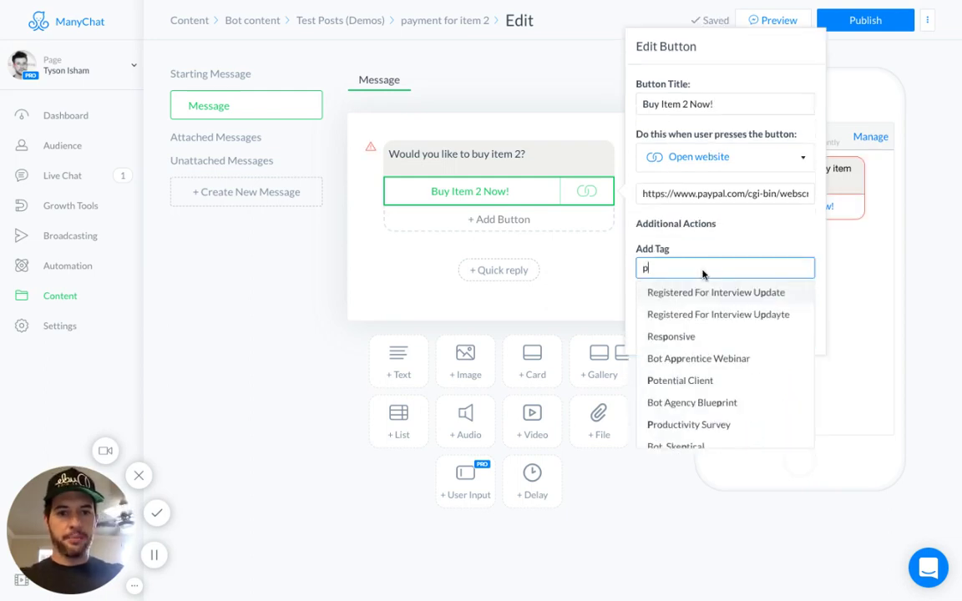
type("ur")
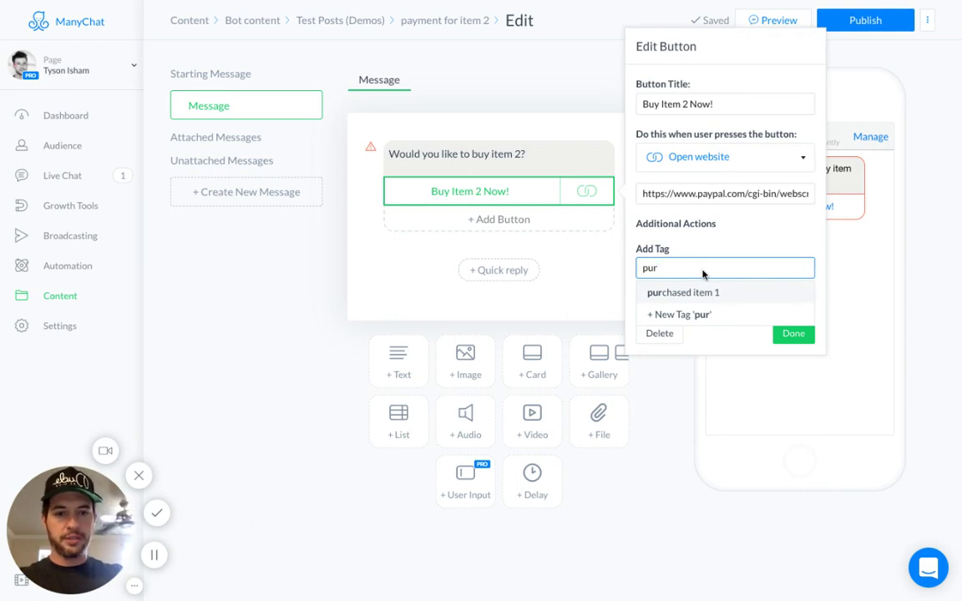
type("chased ite")
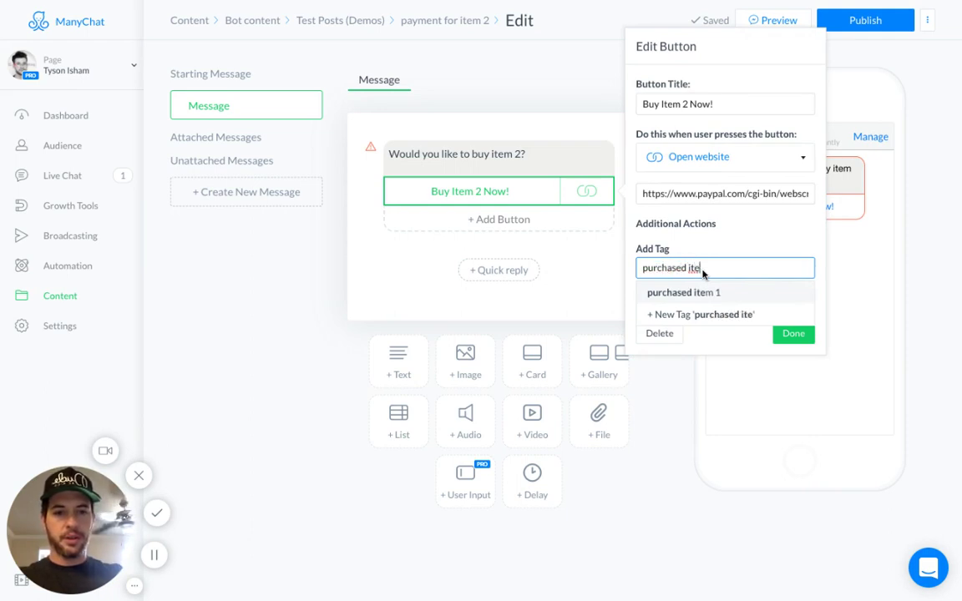
type("m 2")
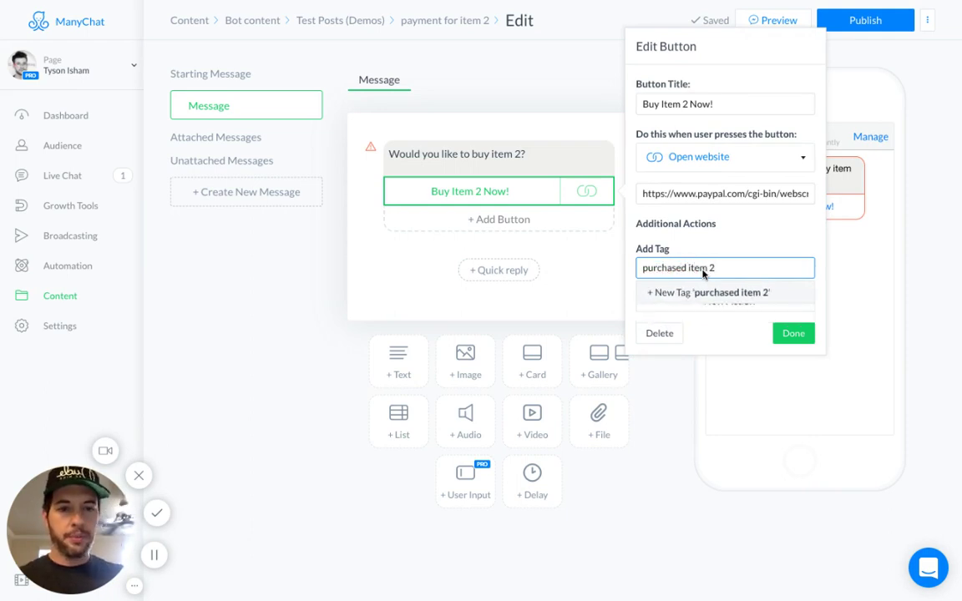
left_click(755, 293)
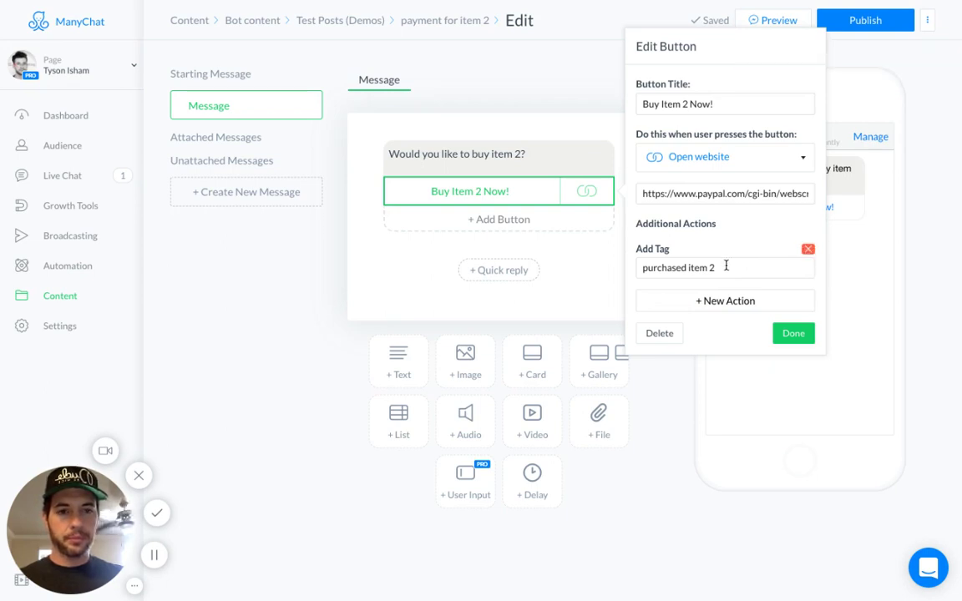
Replace the button's "purchased item 2" tag action with an Add Tag action using the new tag "went to paypal page for item 2".
left_click(745, 304)
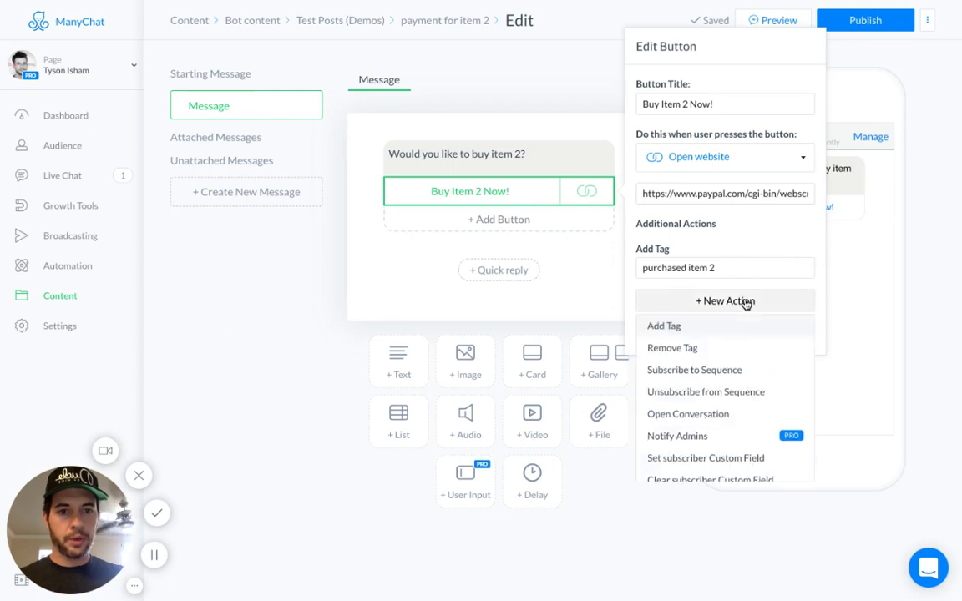
left_click(714, 327)
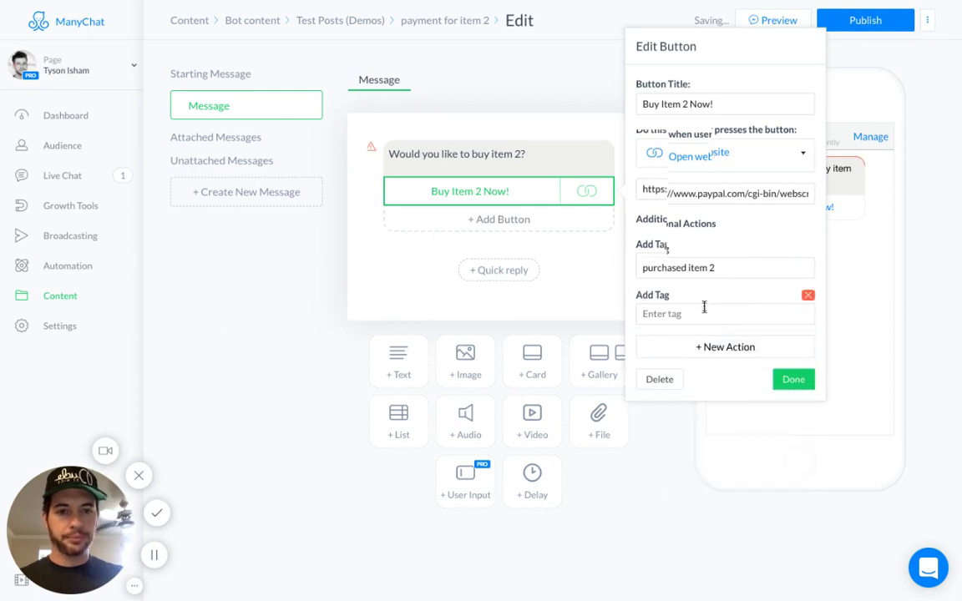
left_click(714, 292)
type("w")
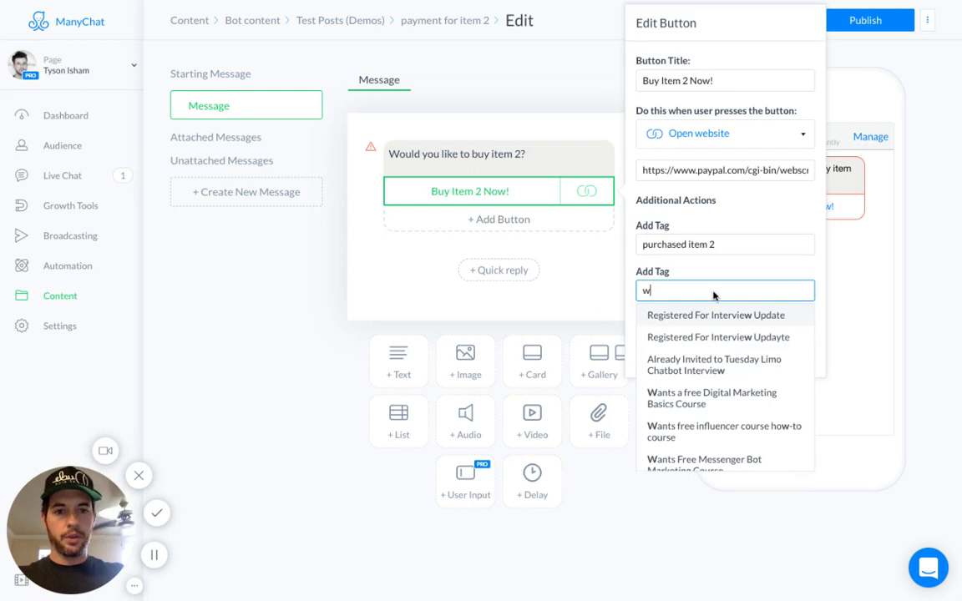
type("ent to pay")
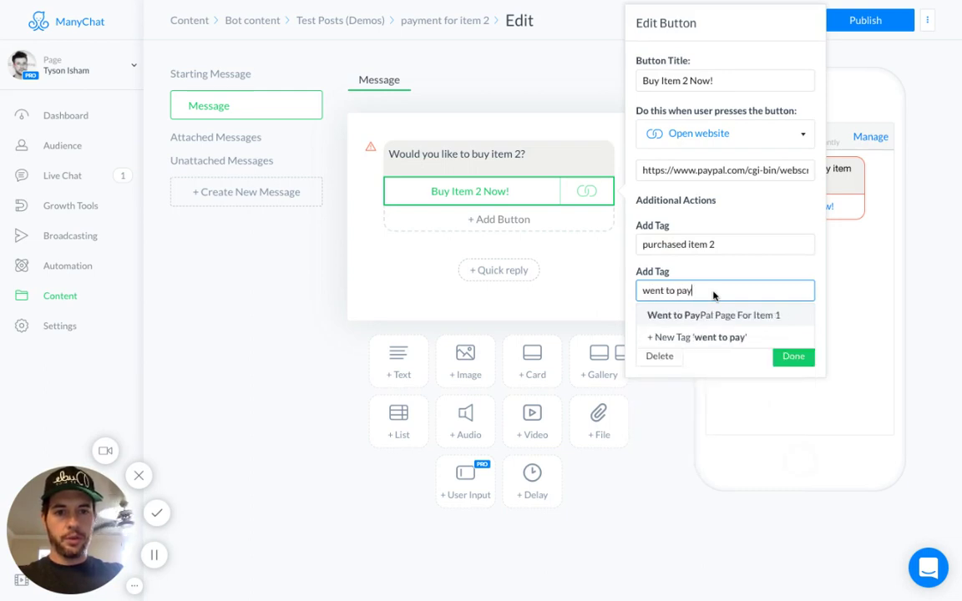
key("Return")
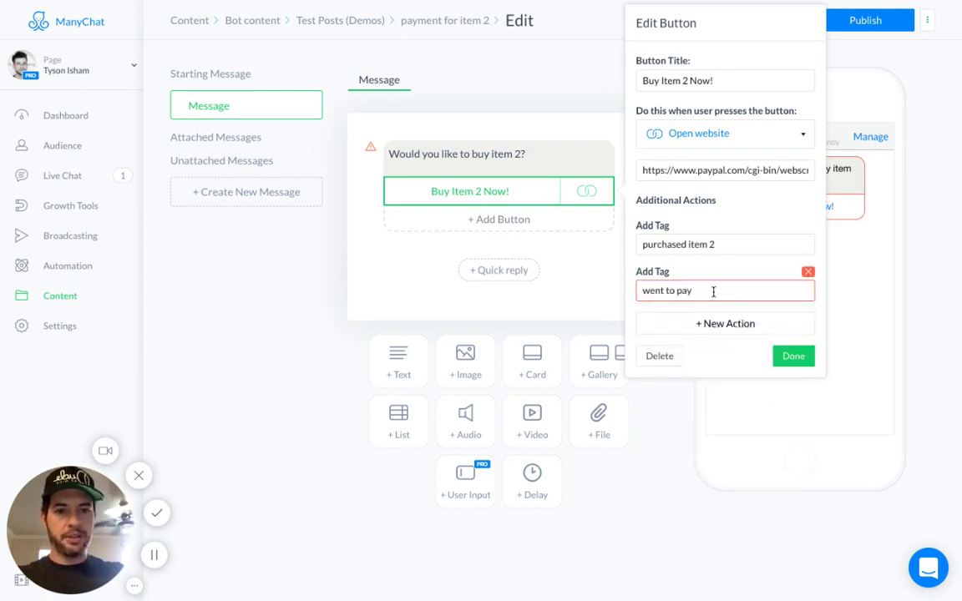
left_click(713, 291)
type("pal")
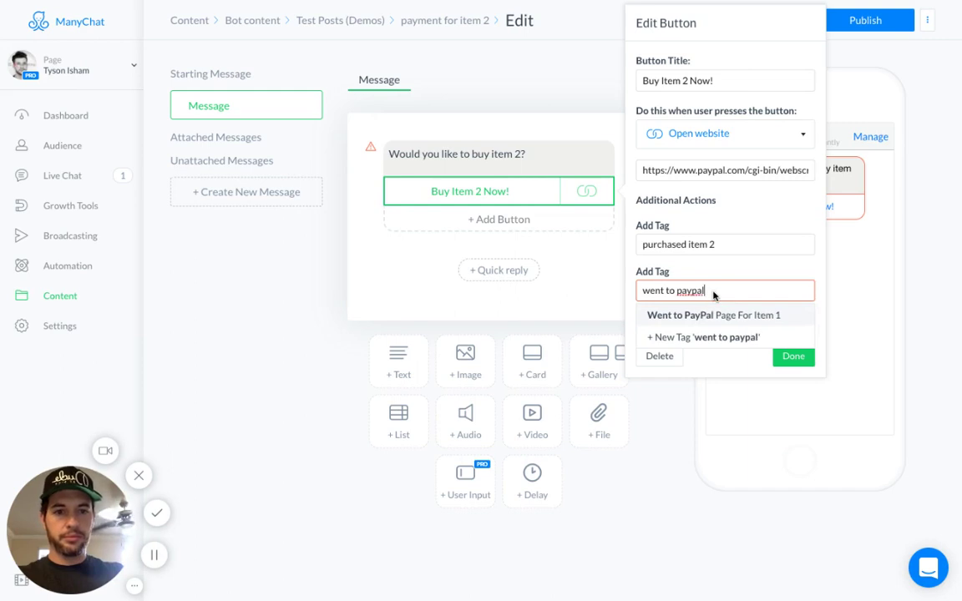
type(" page for i")
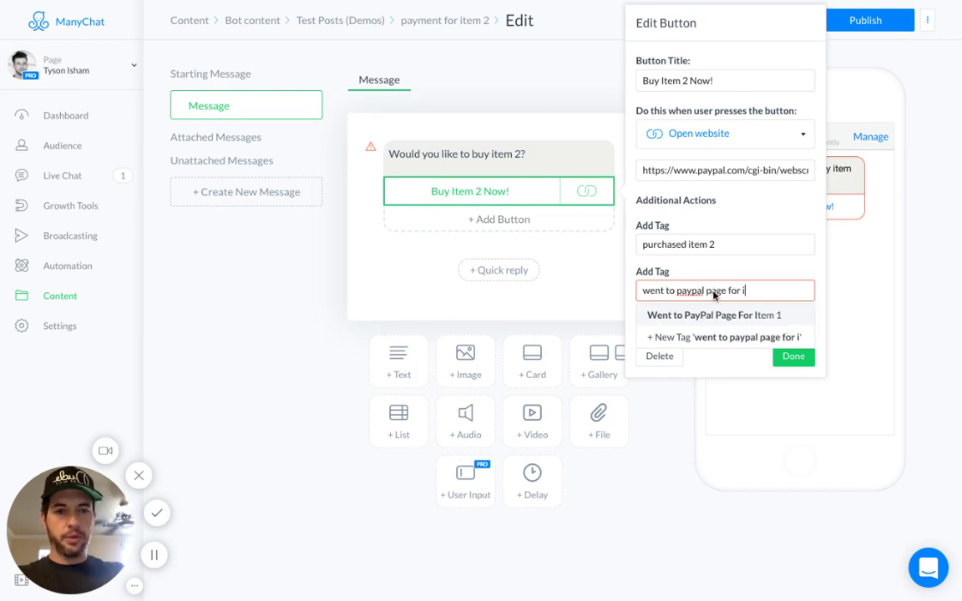
type("tem 2")
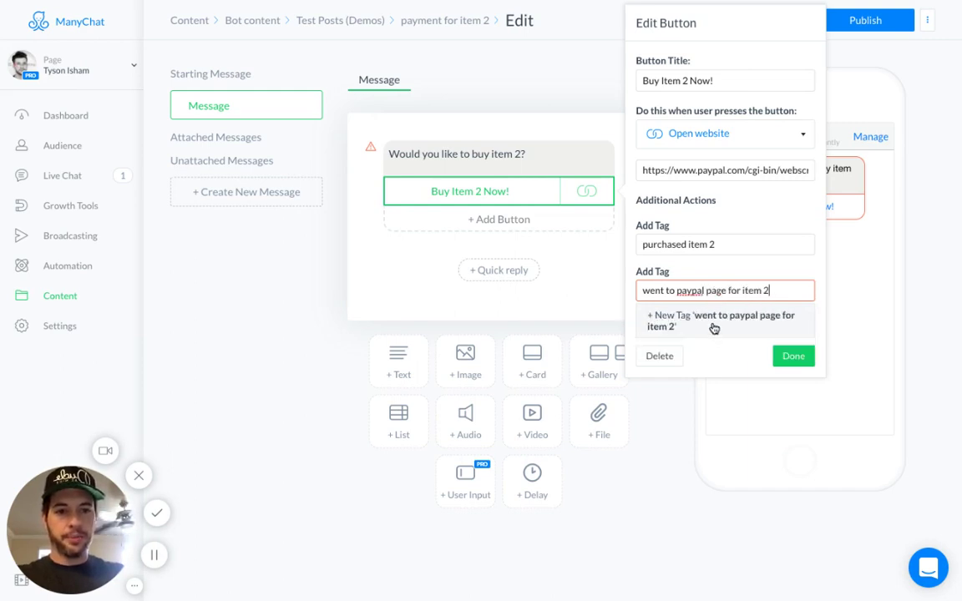
left_click(715, 326)
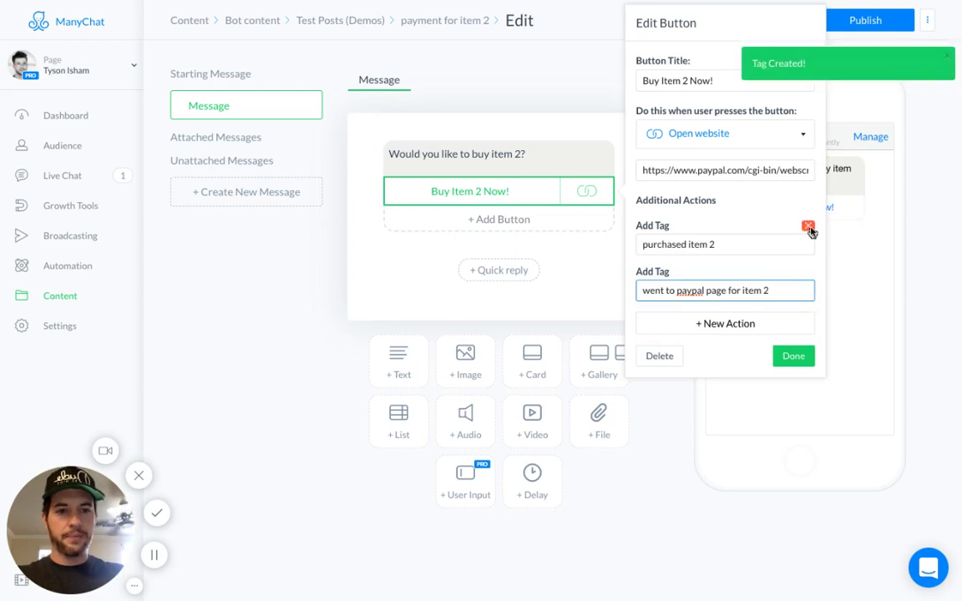
left_click(808, 228)
left_click(609, 66)
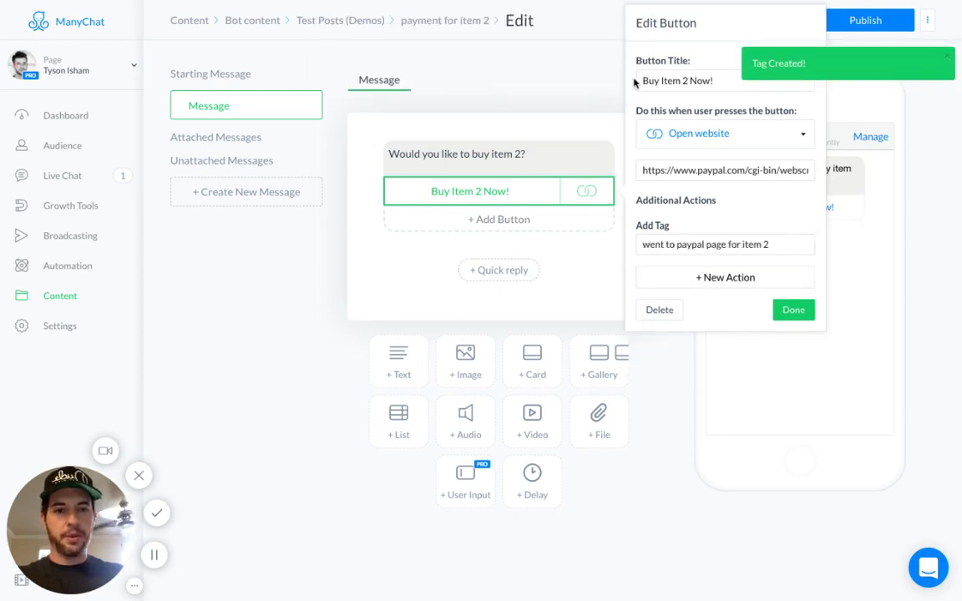
Add a Set subscriber Custom Field action to the button and look up the custom field "purchased item 2?".
left_click(729, 280)
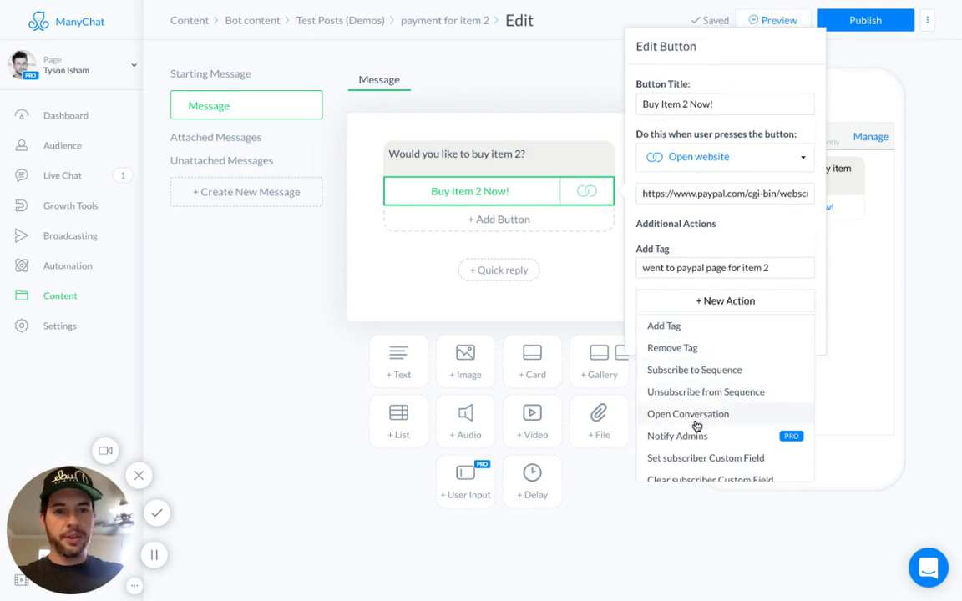
scroll(696, 426, "down", 2)
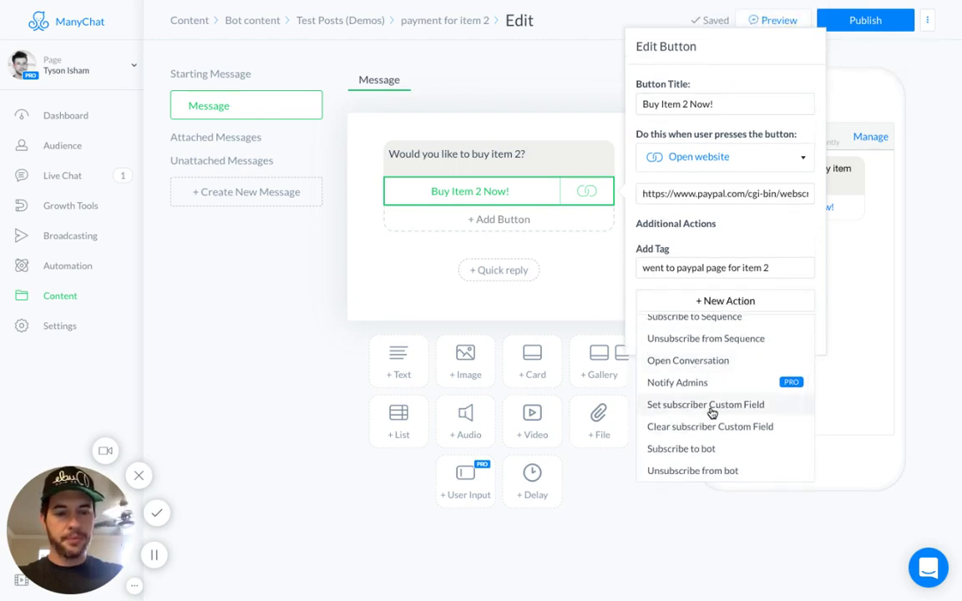
left_click(712, 413)
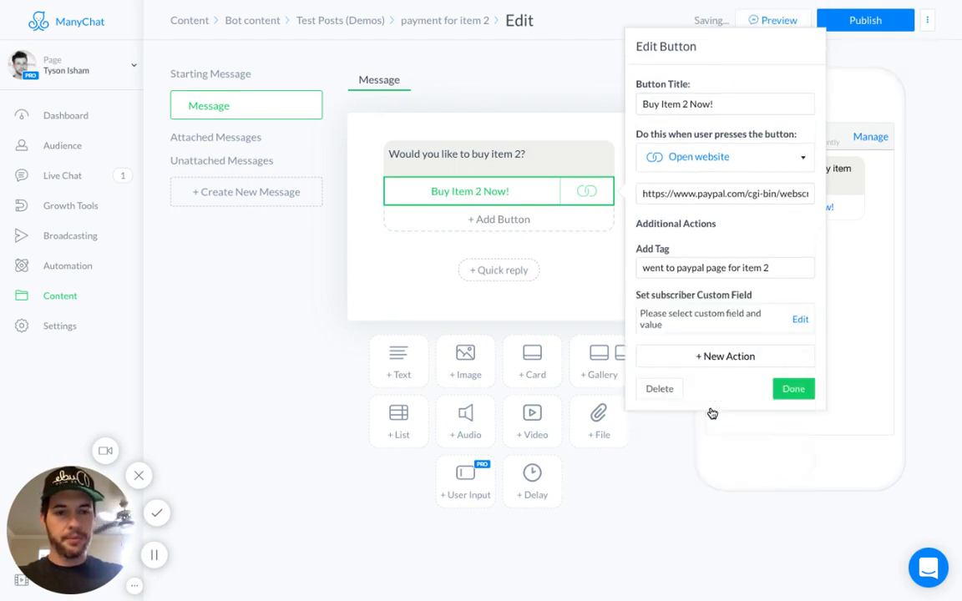
left_click(756, 289)
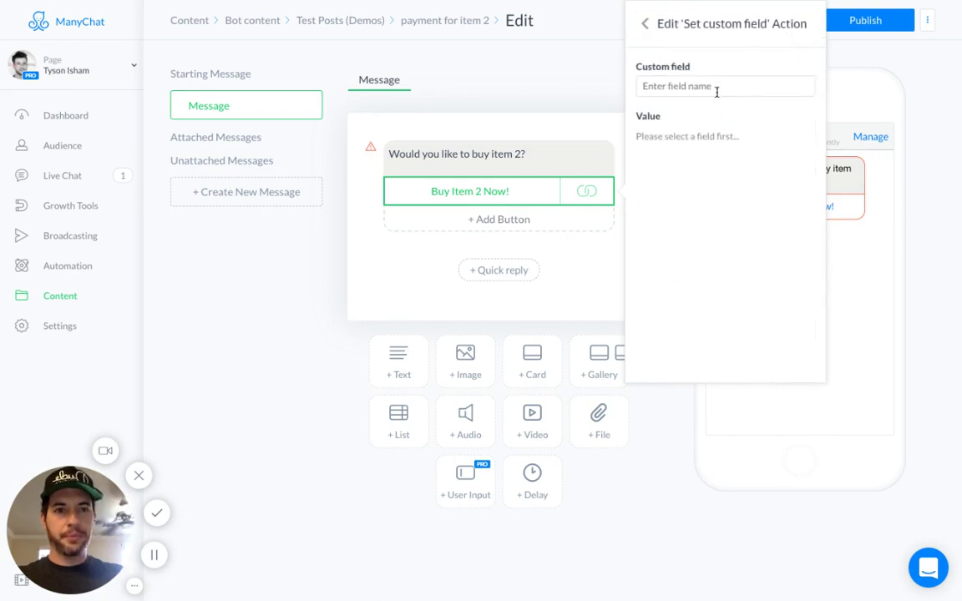
left_click(716, 89)
type("p")
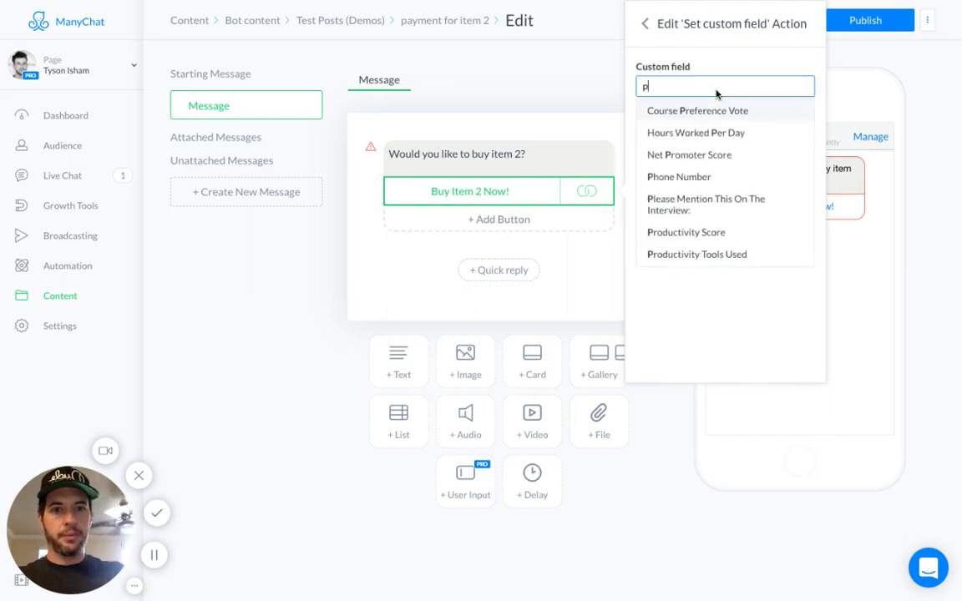
type("urchsa")
key("BackSpace")
key("BackSpace")
type("as")
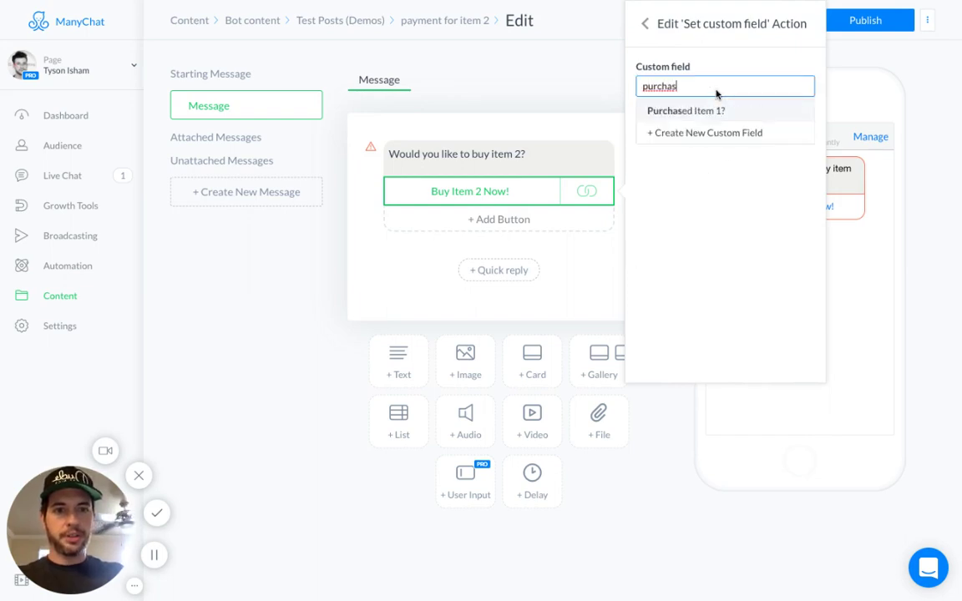
type("ed item 2?")
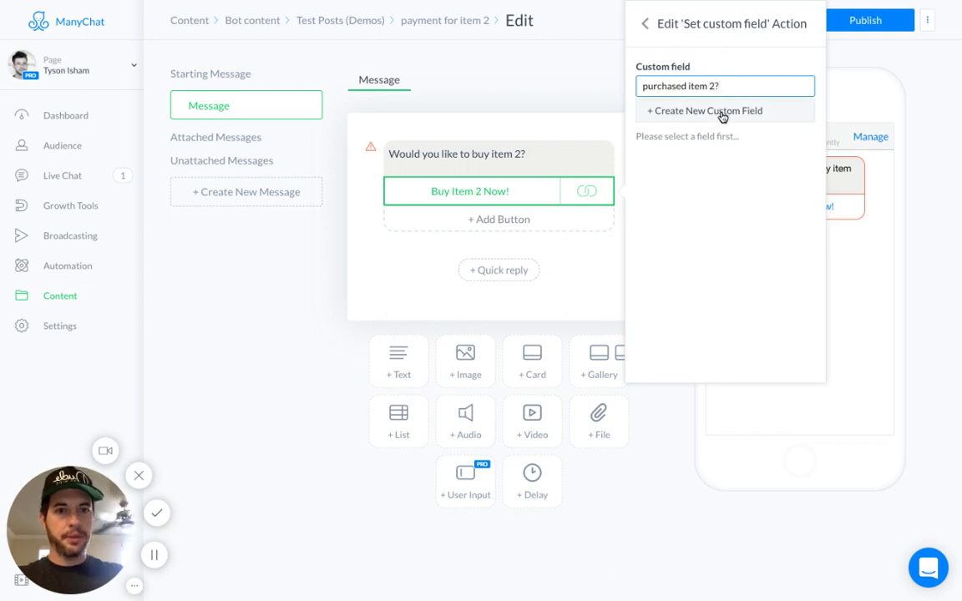
Create the Boolean custom field "purchased item 2" with the description "did they buy? yes/no?" and have the action set it to No.
left_click(723, 117)
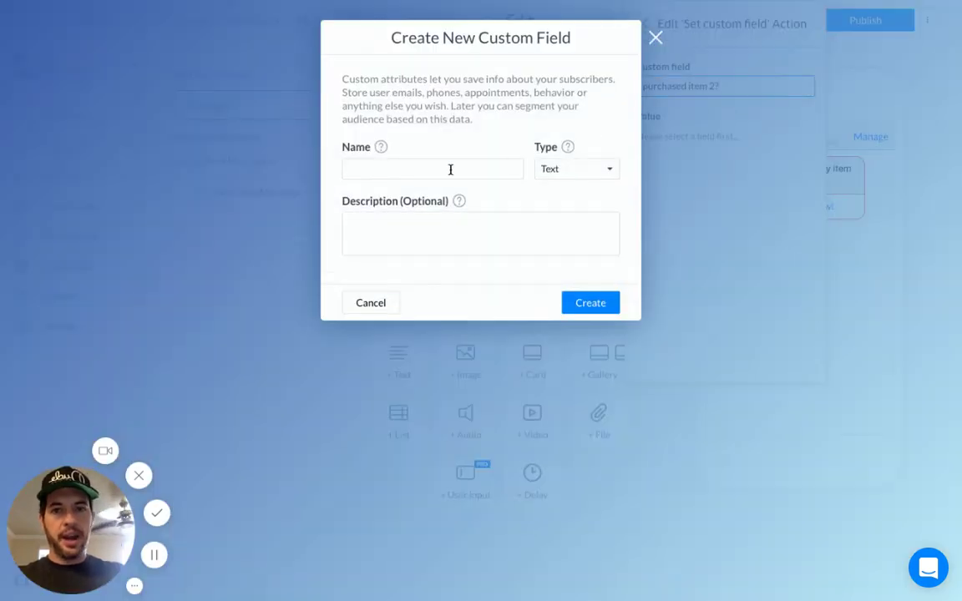
left_click(453, 169)
type("purch")
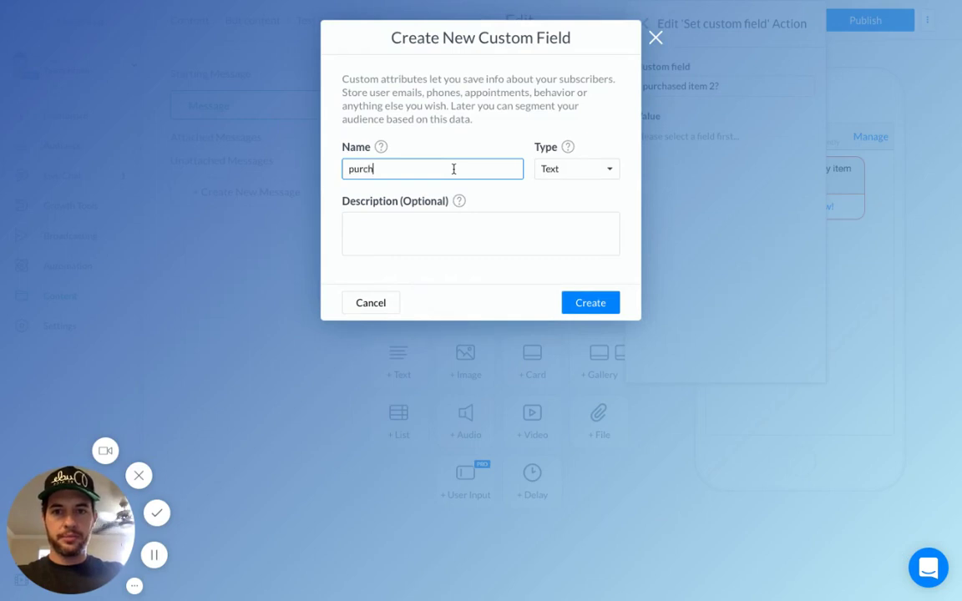
type("ased item 2")
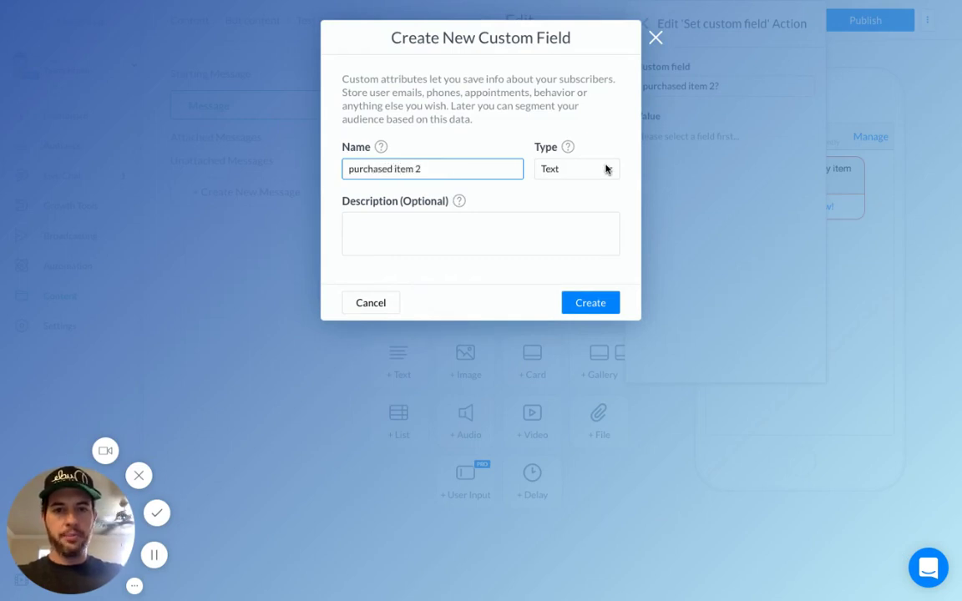
left_click(605, 167)
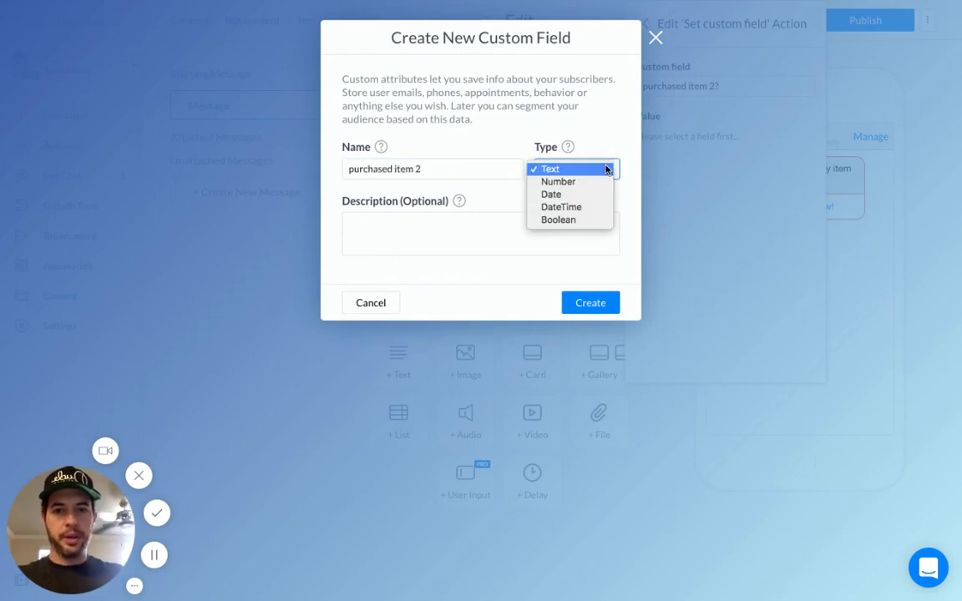
left_click(584, 220)
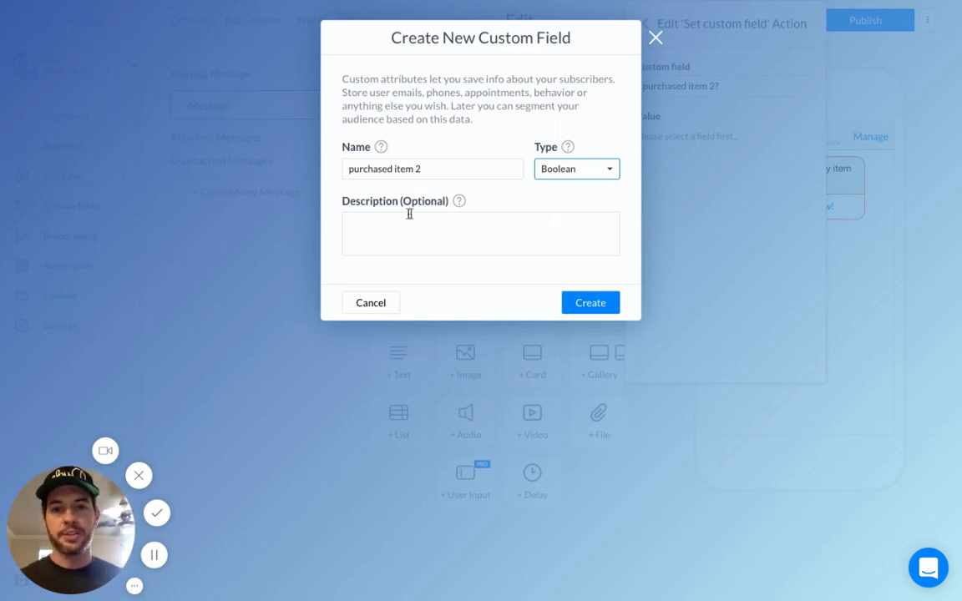
left_click(493, 236)
type("did")
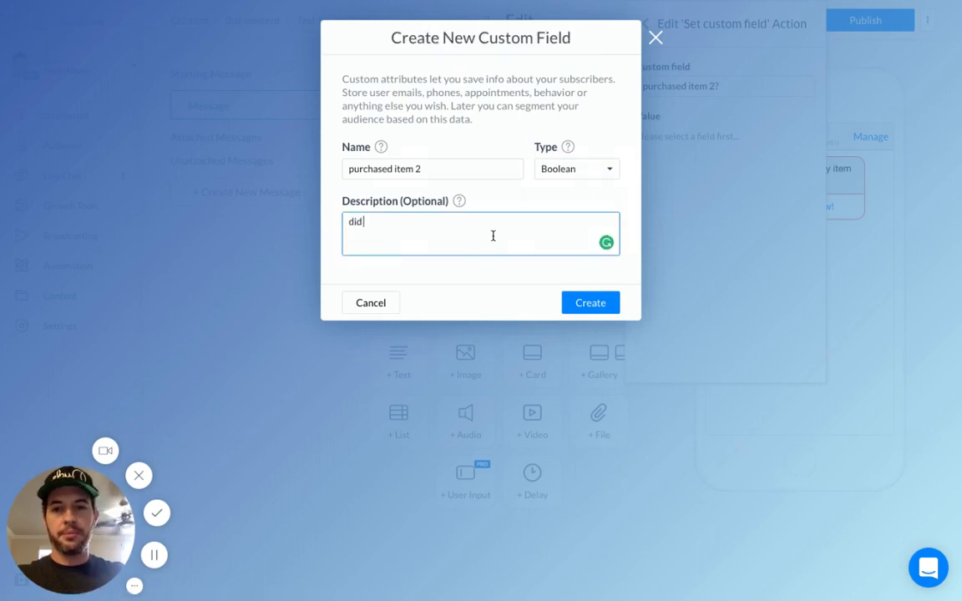
type(" they buy?")
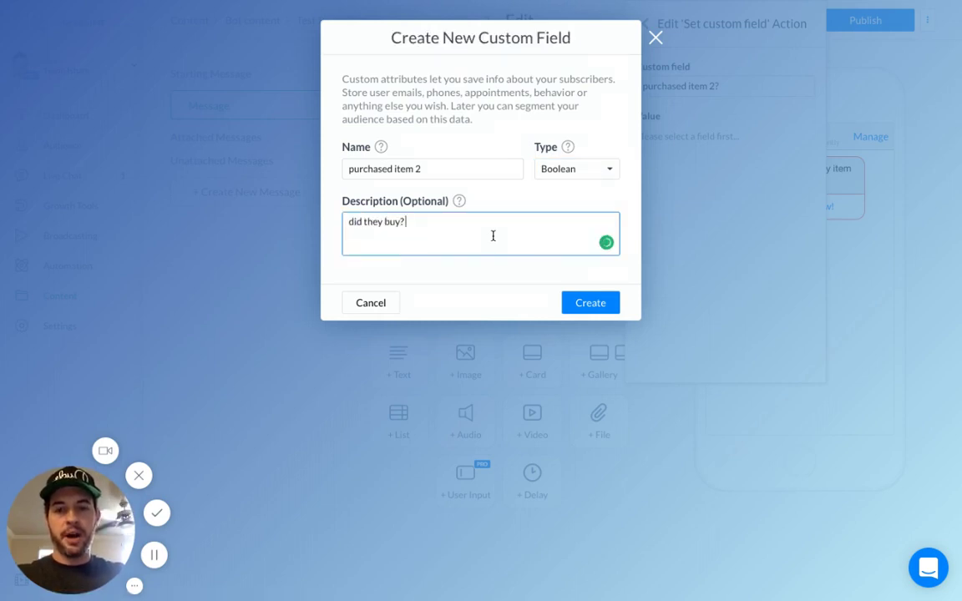
type(" yes/no?")
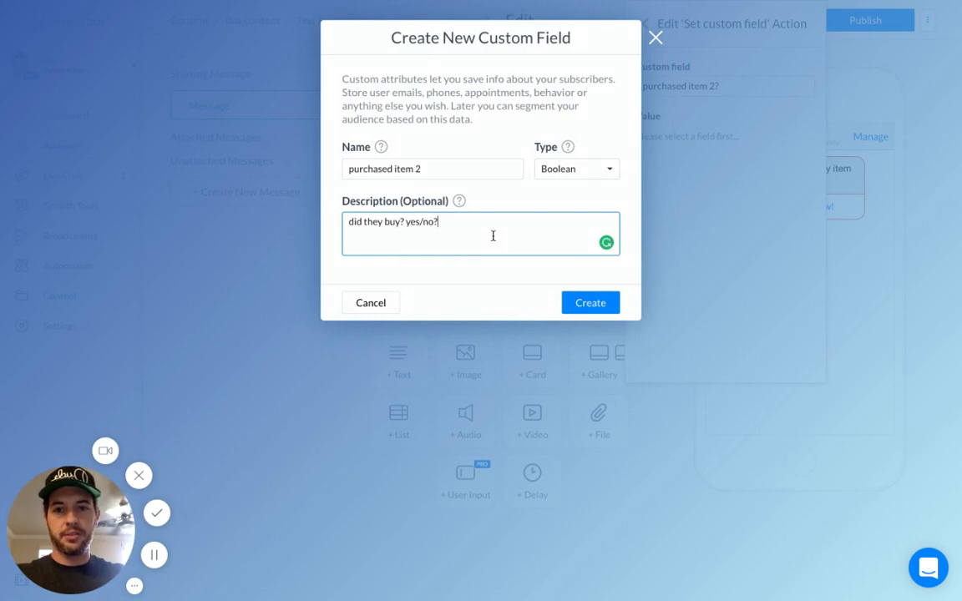
left_click(597, 305)
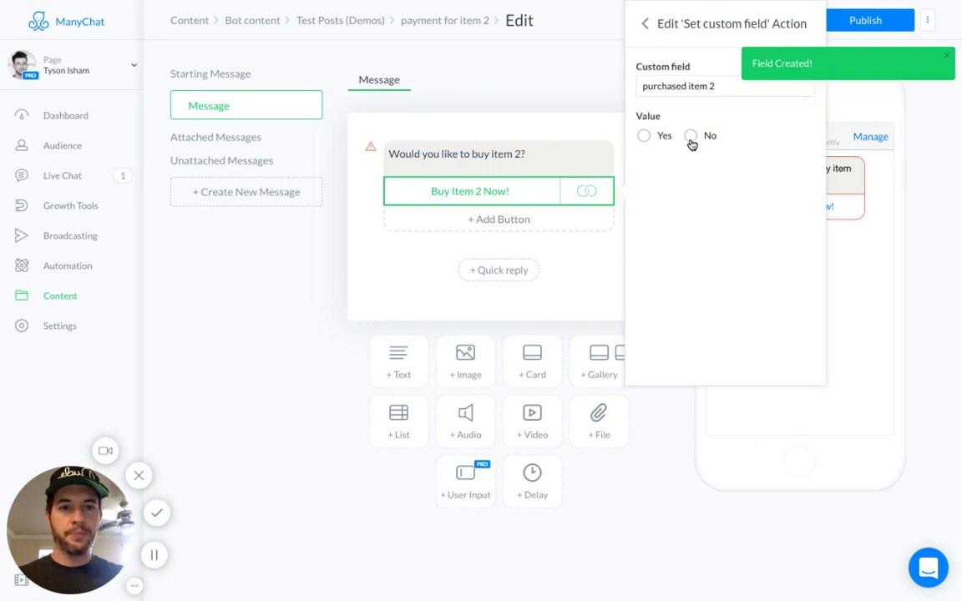
left_click(690, 138)
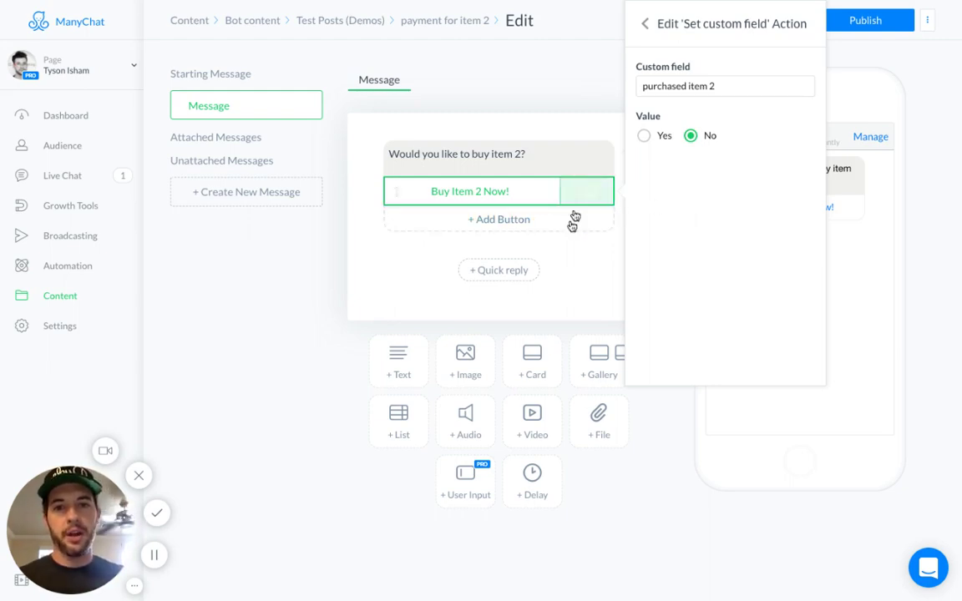
left_click(586, 266)
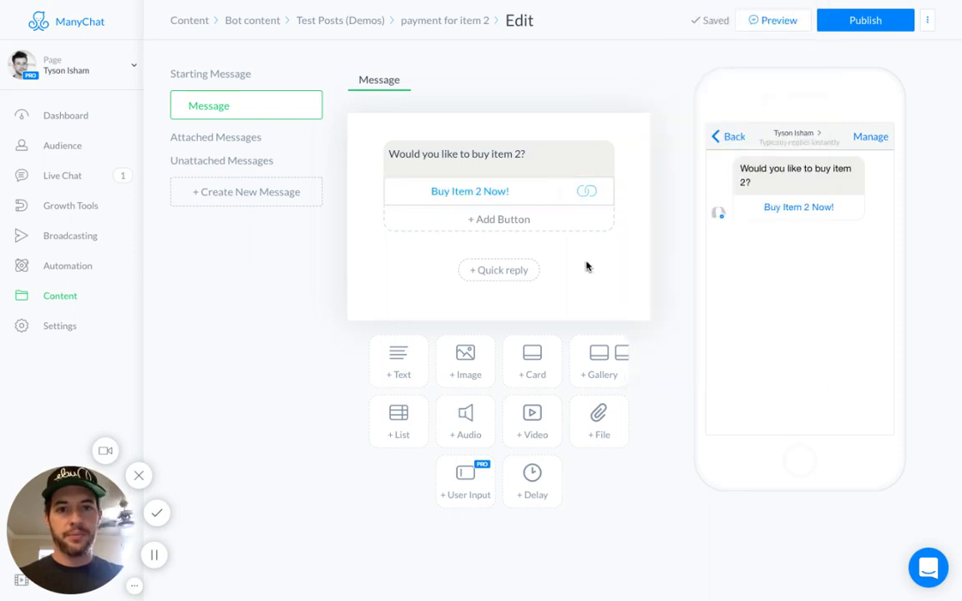
Add a Notify Admins action to the Buy Item 2 Now! button for one person via Messenger & E-mail, and finish editing the button.
left_click(583, 196)
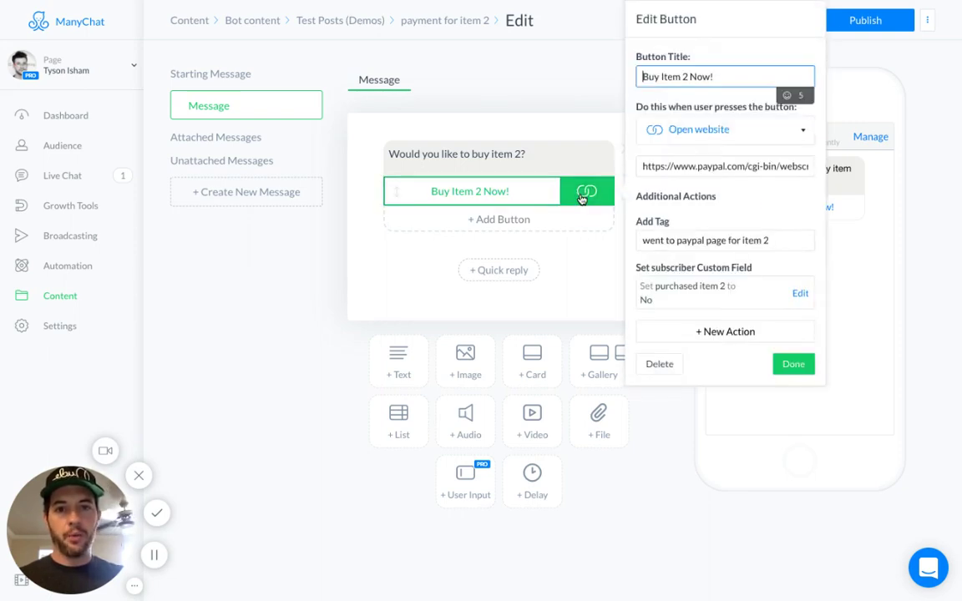
left_click(722, 332)
left_click(724, 470)
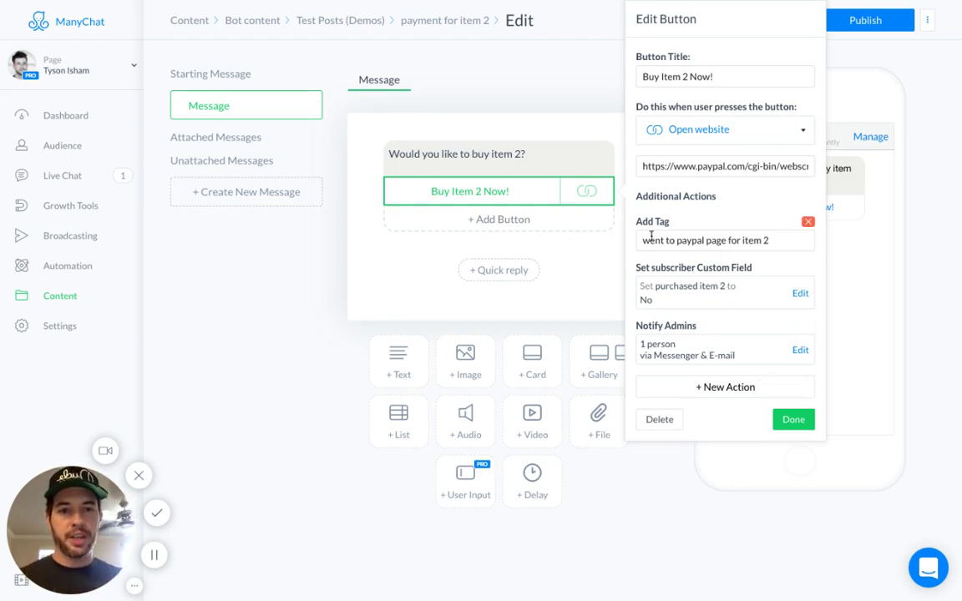
left_click(782, 424)
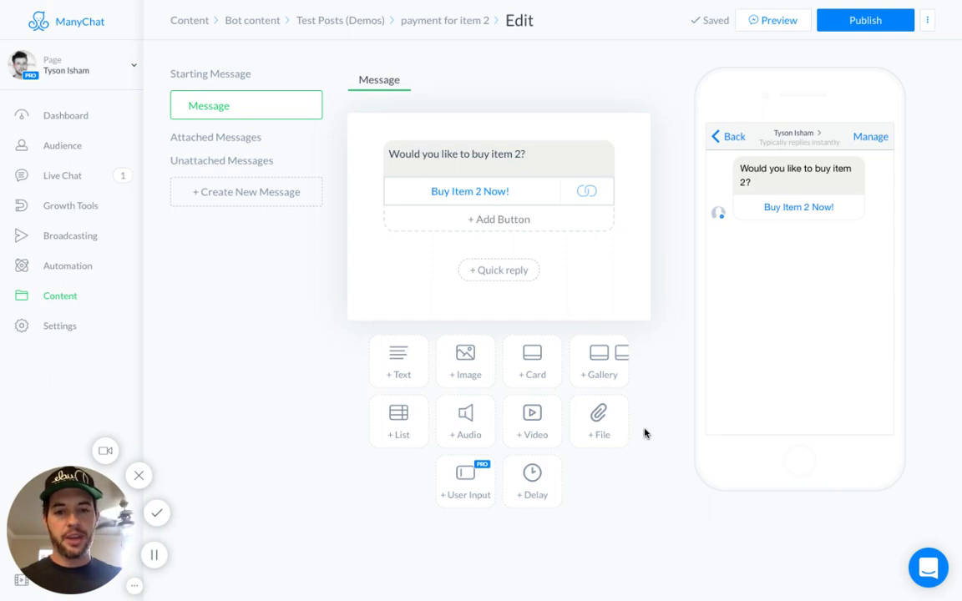
Preview the item 2 payment message.
left_click(769, 25)
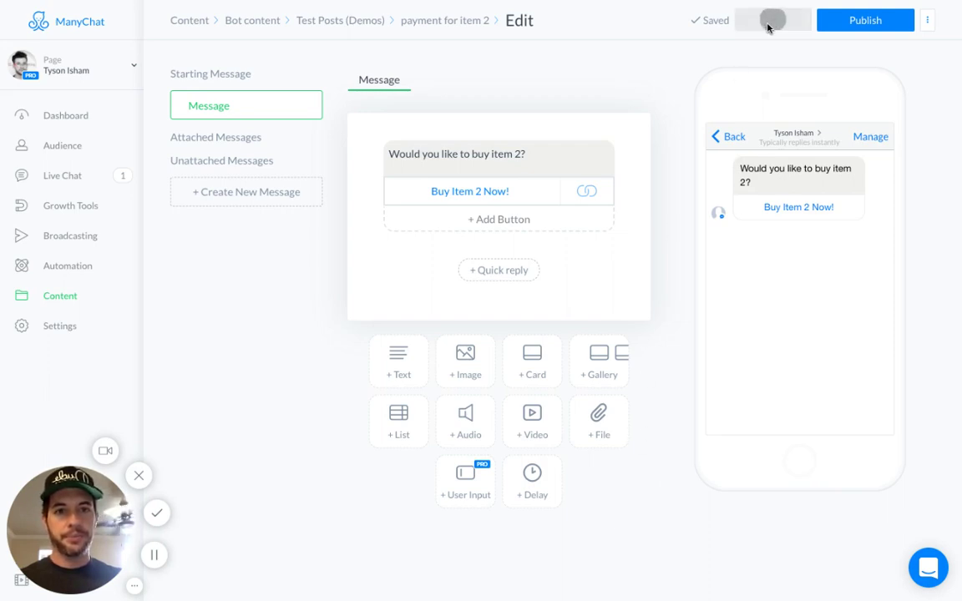